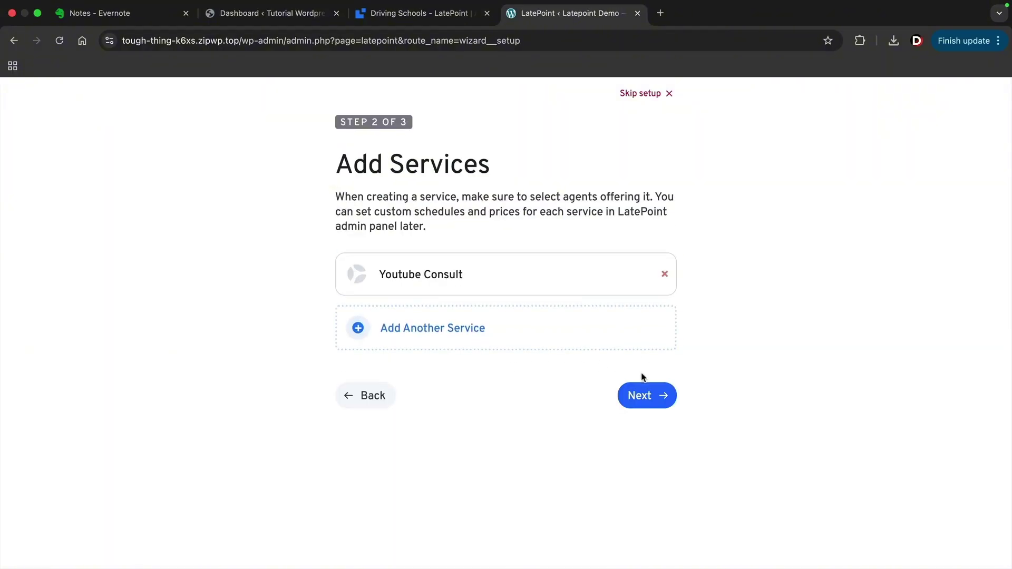
# Step: Finish the booking setup wizard, keeping the Youtube Consult service and the default work hours for all seven days
pyautogui.click(644, 396)
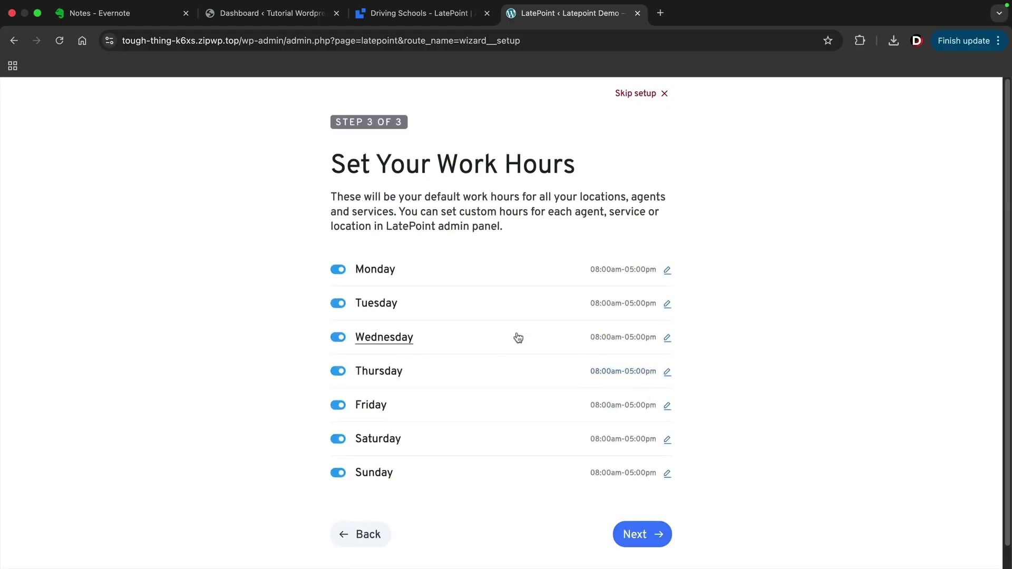
pyautogui.scroll(-1, 511, 337)
pyautogui.click(635, 512)
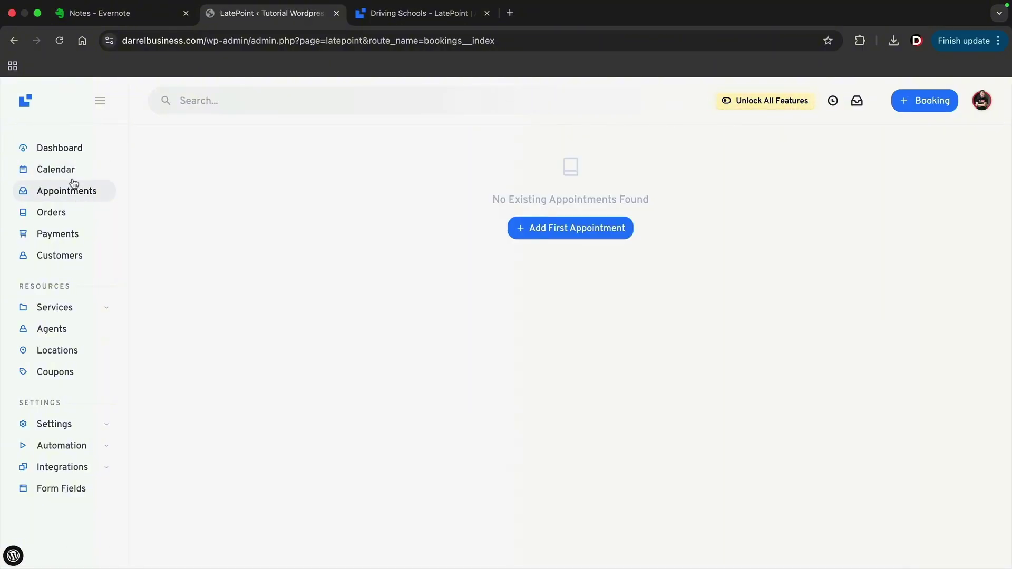
# Step: Look through the calendar, services, agents, settings, dashboard and activity areas of the booking admin
pyautogui.click(70, 174)
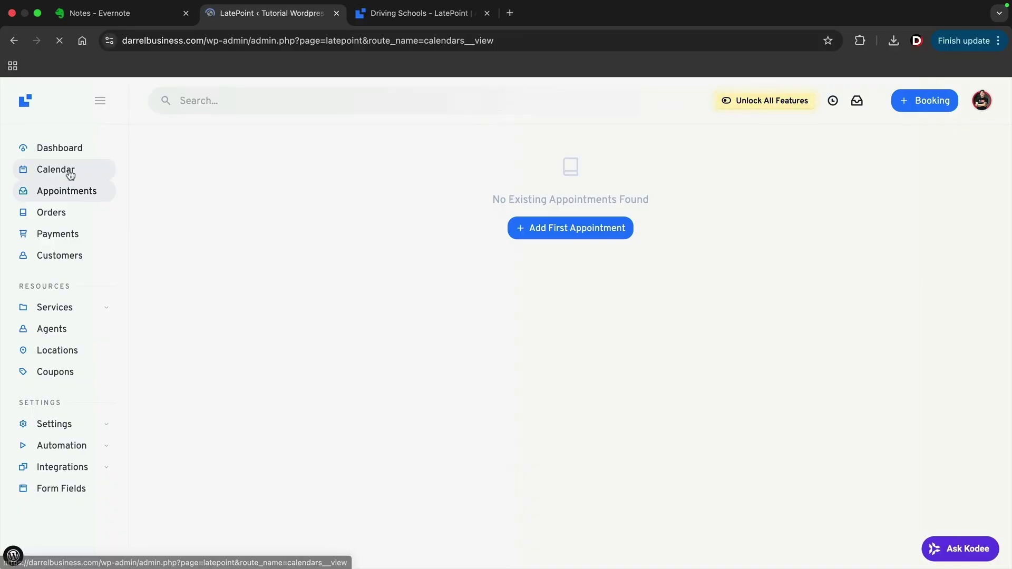
pyautogui.click(66, 308)
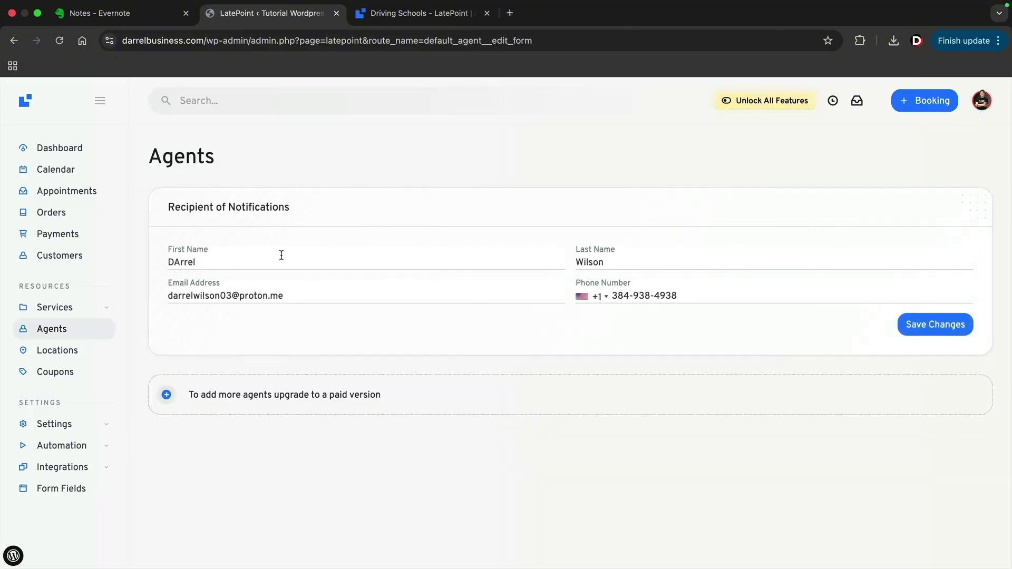
pyautogui.moveTo(74, 311)
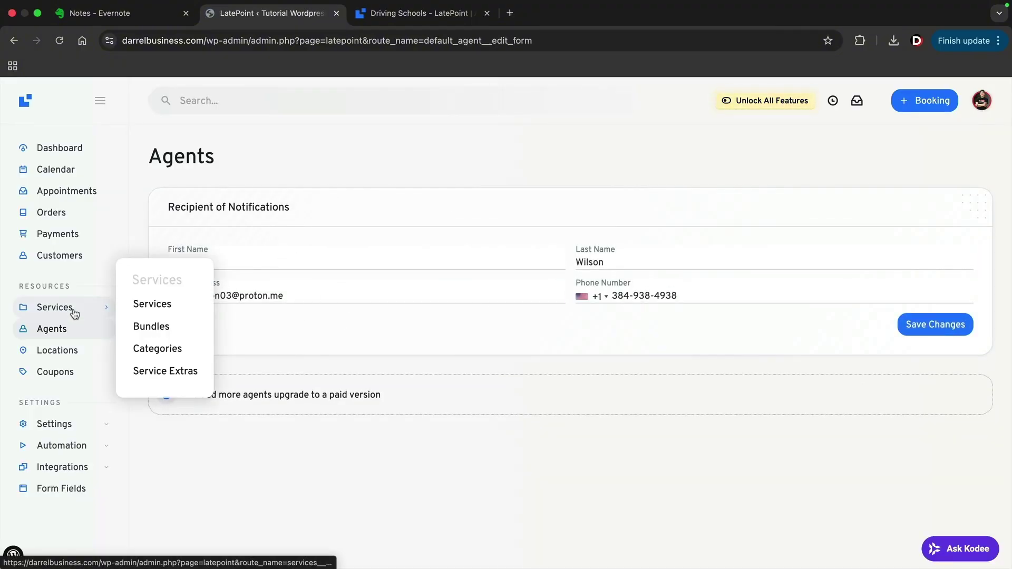
pyautogui.moveTo(63, 428)
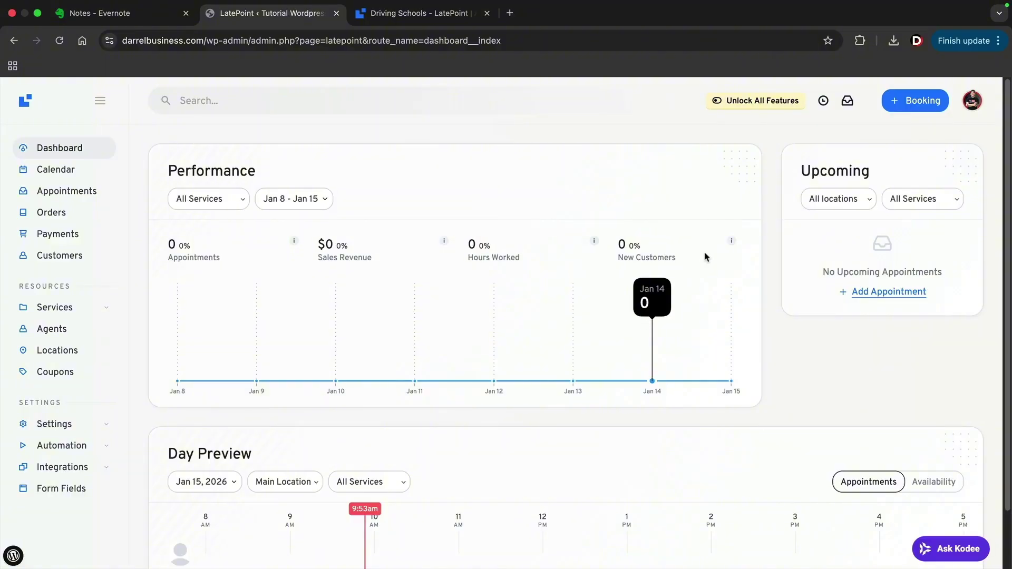
pyautogui.click(824, 102)
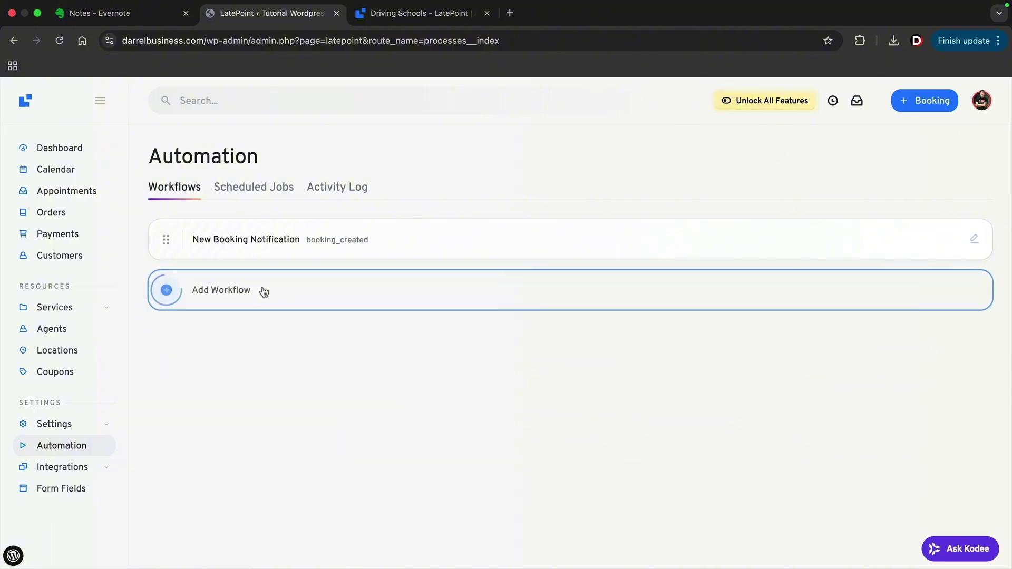
# Step: Add an active automation workflow named "send email" with Booking Created as its event type
pyautogui.click(260, 290)
pyautogui.scroll(-4, 264, 291)
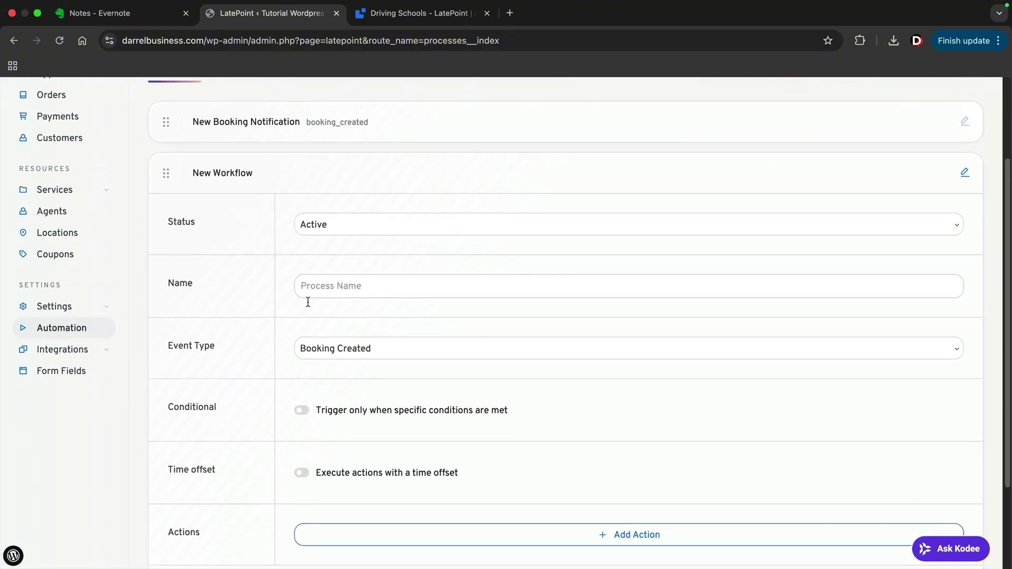
pyautogui.click(363, 219)
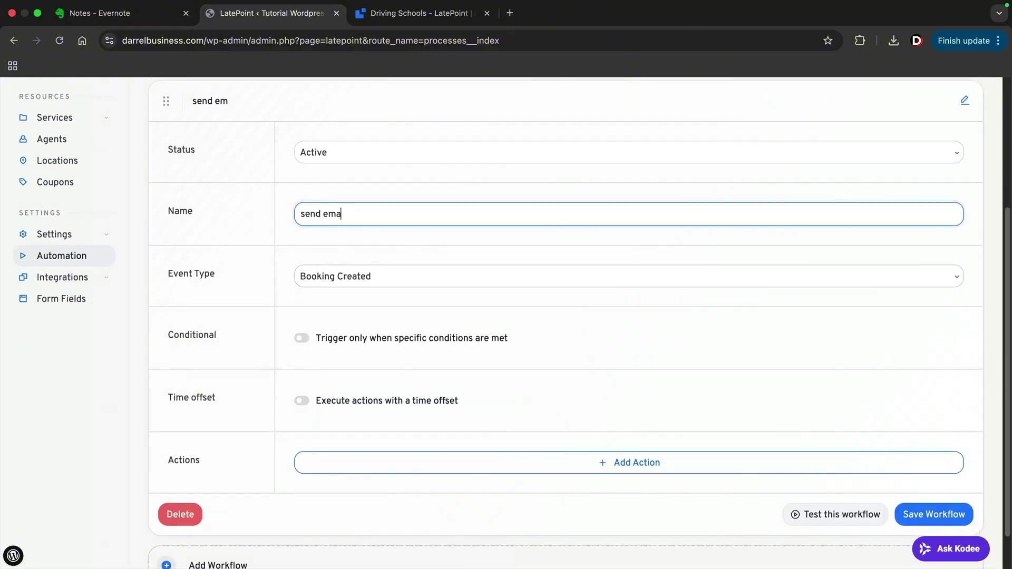
pyautogui.click(403, 272)
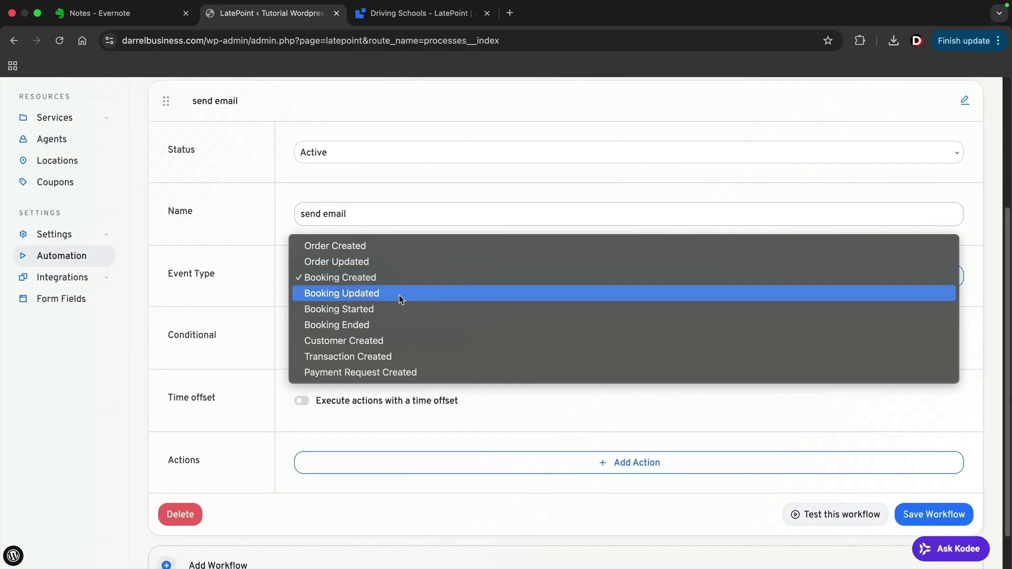
pyautogui.click(392, 276)
pyautogui.scroll(-2, 433, 402)
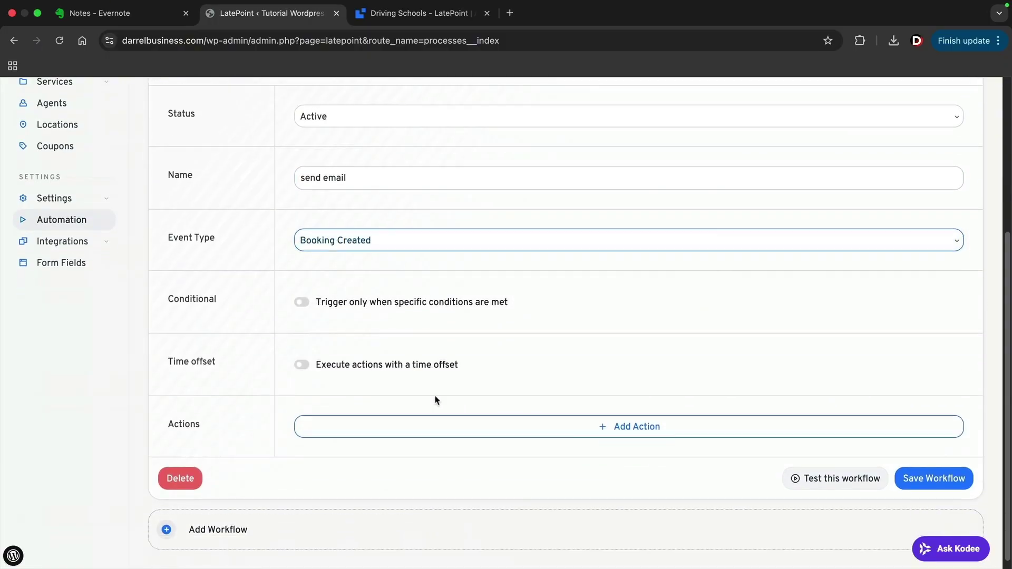
# Step: Add an action to the "send email" workflow, keeping Send Email as the action type
pyautogui.click(462, 412)
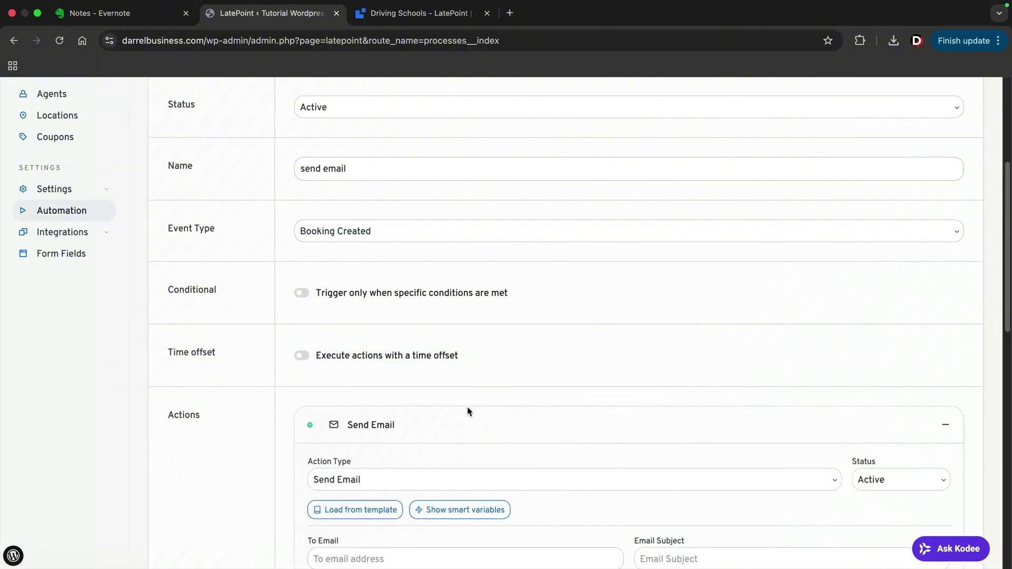
pyautogui.scroll(-3, 467, 412)
pyautogui.click(416, 356)
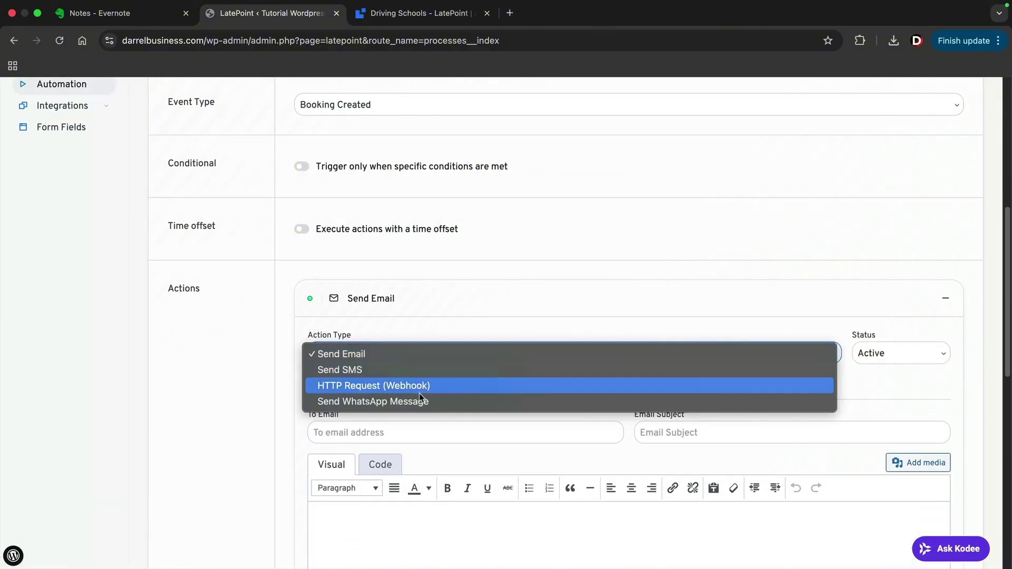
pyautogui.click(418, 357)
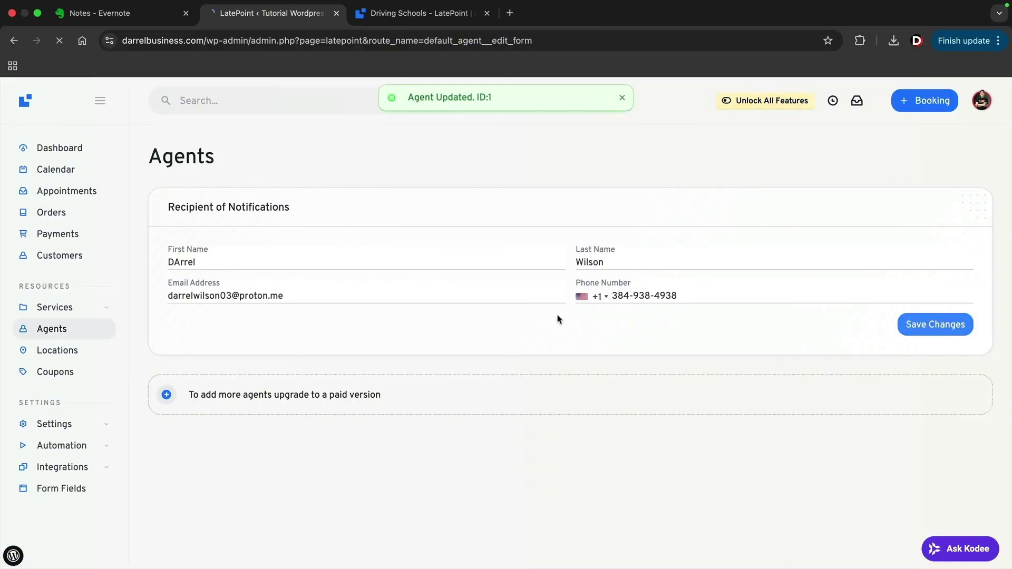
# Step: Make the Phone Number and Comments form fields required, keeping First Name at Half Width
pyautogui.click(72, 491)
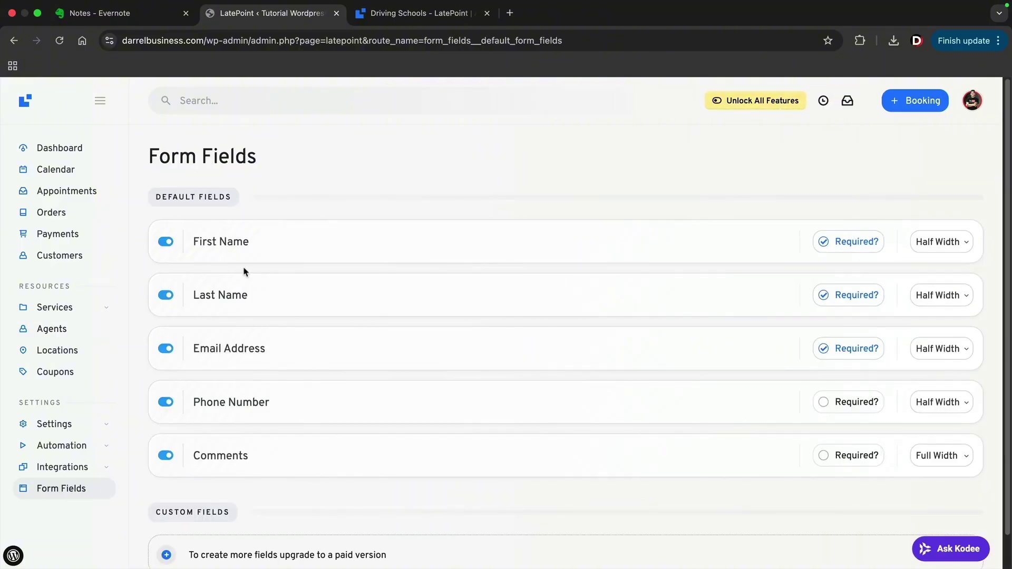
pyautogui.click(932, 245)
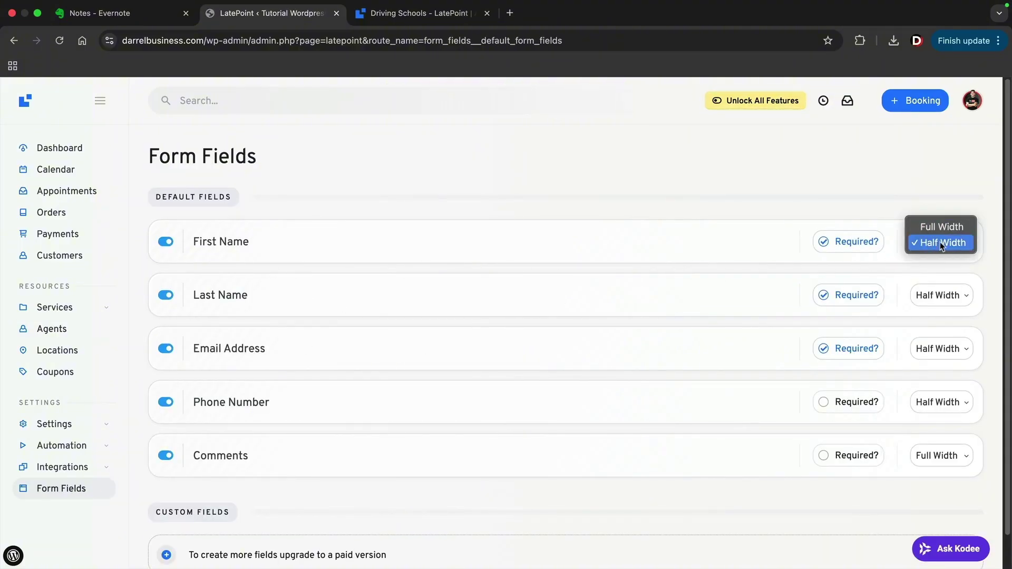
pyautogui.click(935, 241)
pyautogui.click(854, 403)
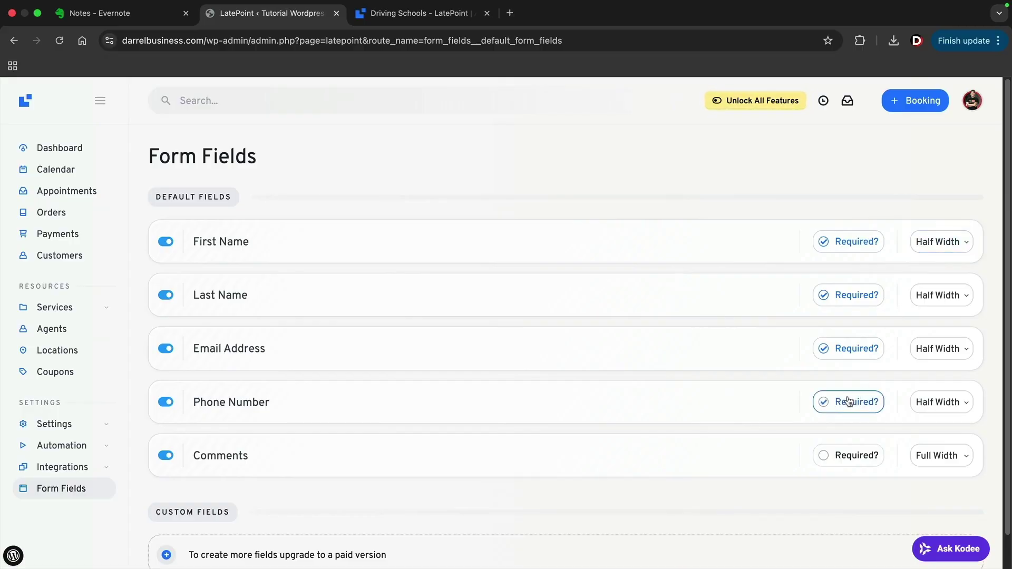
pyautogui.scroll(-1, 845, 395)
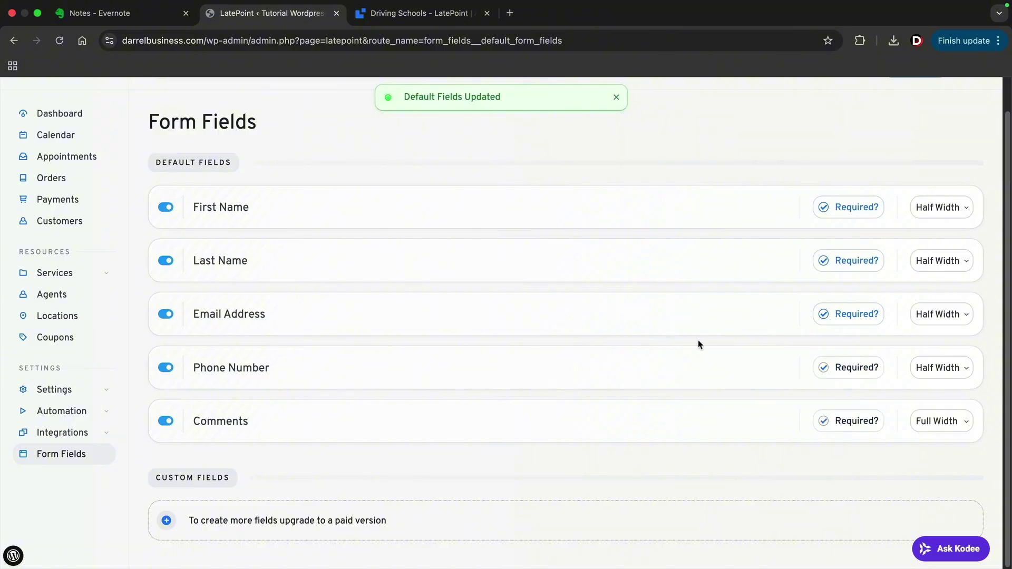
# Step: Review the general settings from appointments and restrictions through currency, phone, availability, customers, setup pages and conversion tracking
pyautogui.moveTo(77, 411)
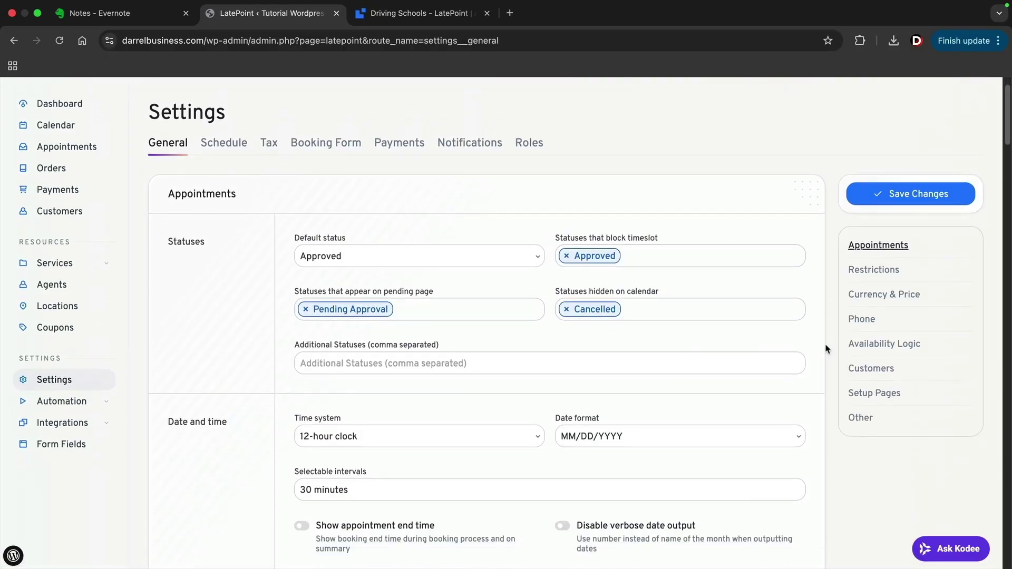
pyautogui.scroll(-5, 826, 349)
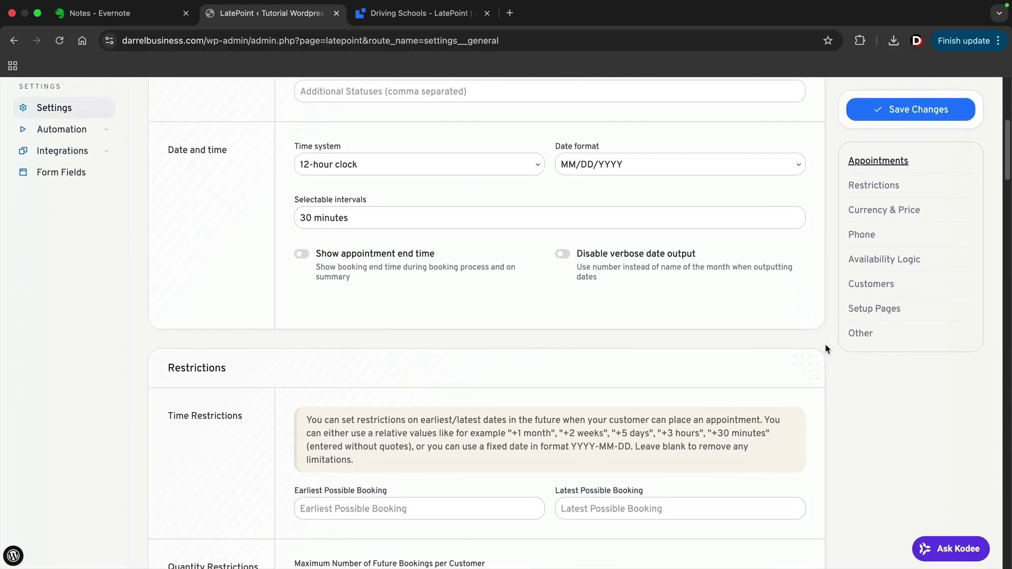
pyautogui.scroll(-6, 826, 349)
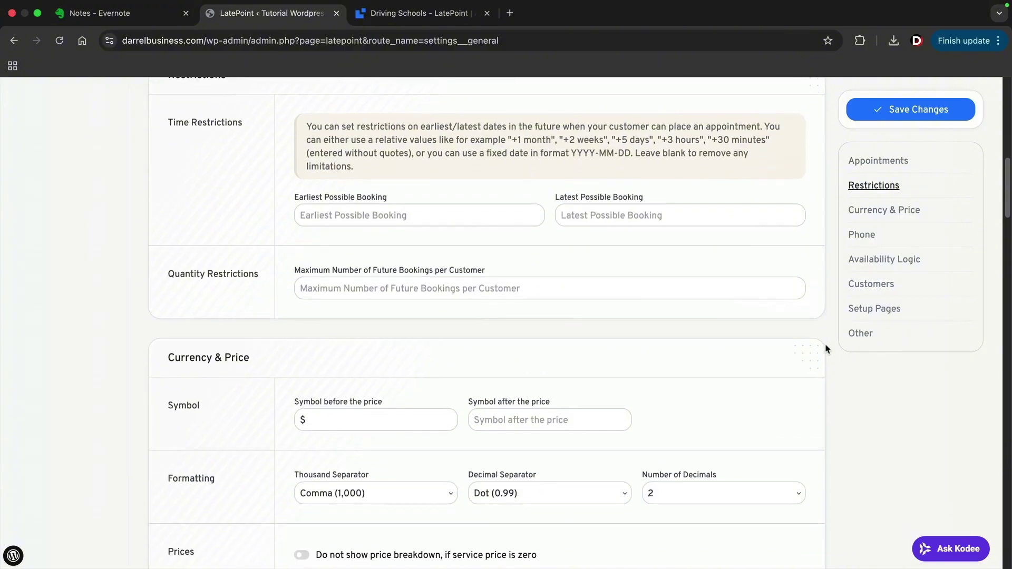
pyautogui.scroll(-5, 826, 348)
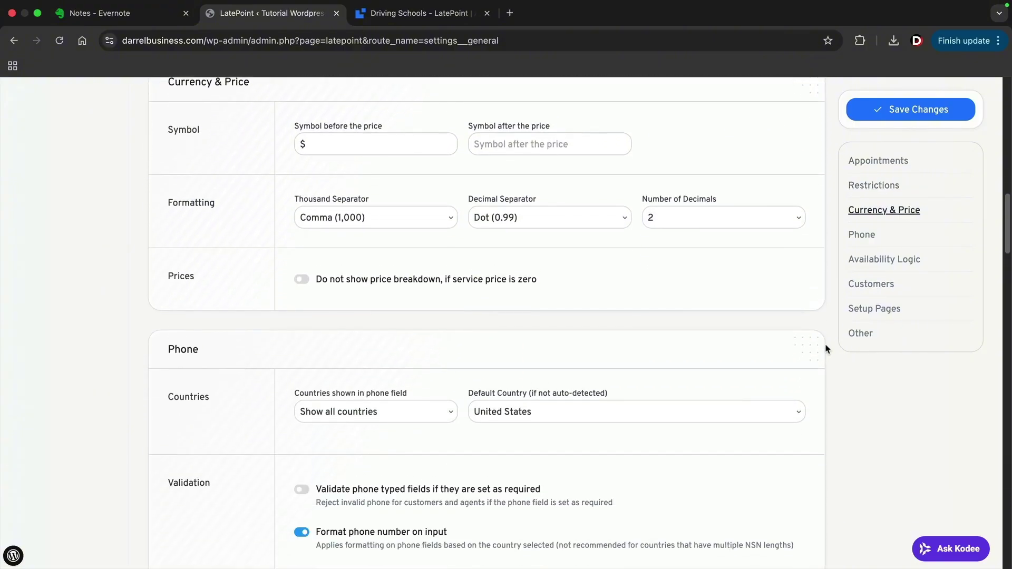
pyautogui.scroll(-5, 827, 349)
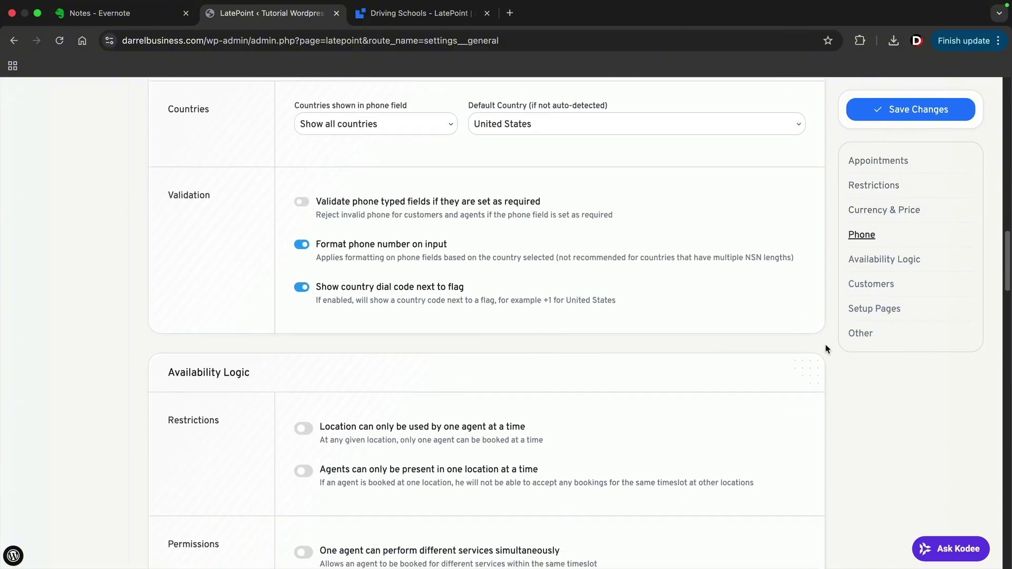
pyautogui.scroll(-6, 826, 349)
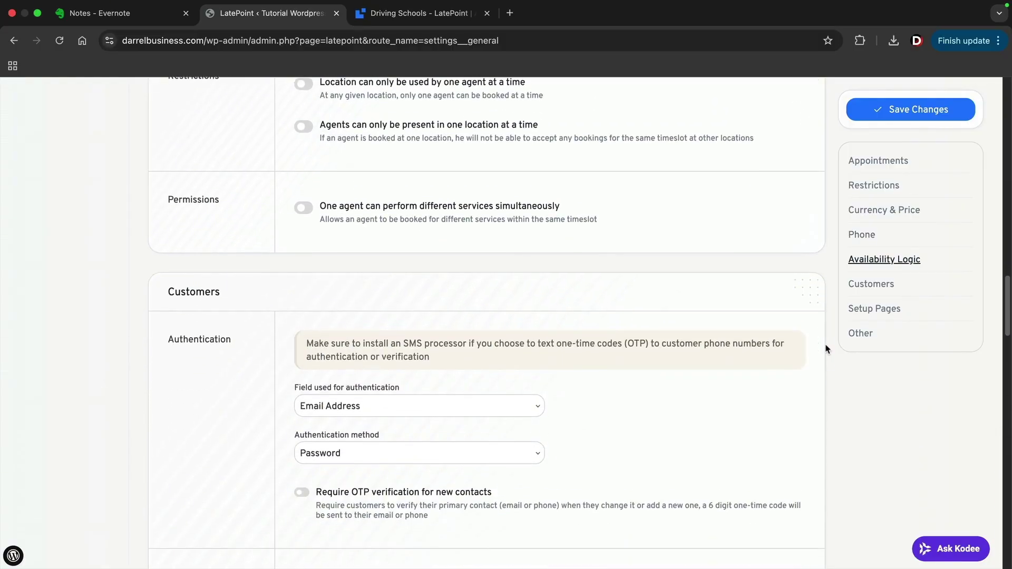
pyautogui.scroll(-7, 827, 349)
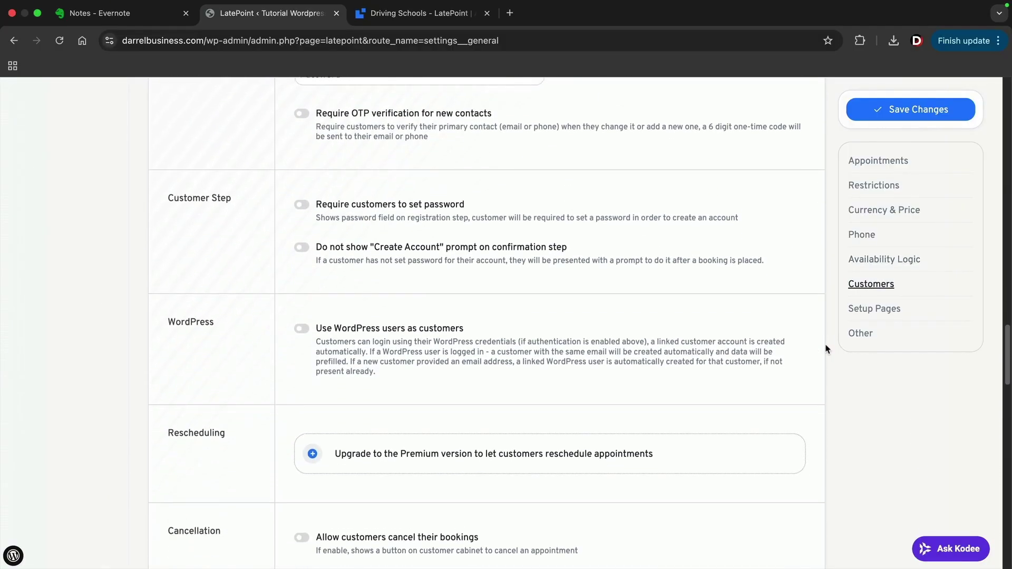
pyautogui.scroll(-6, 827, 349)
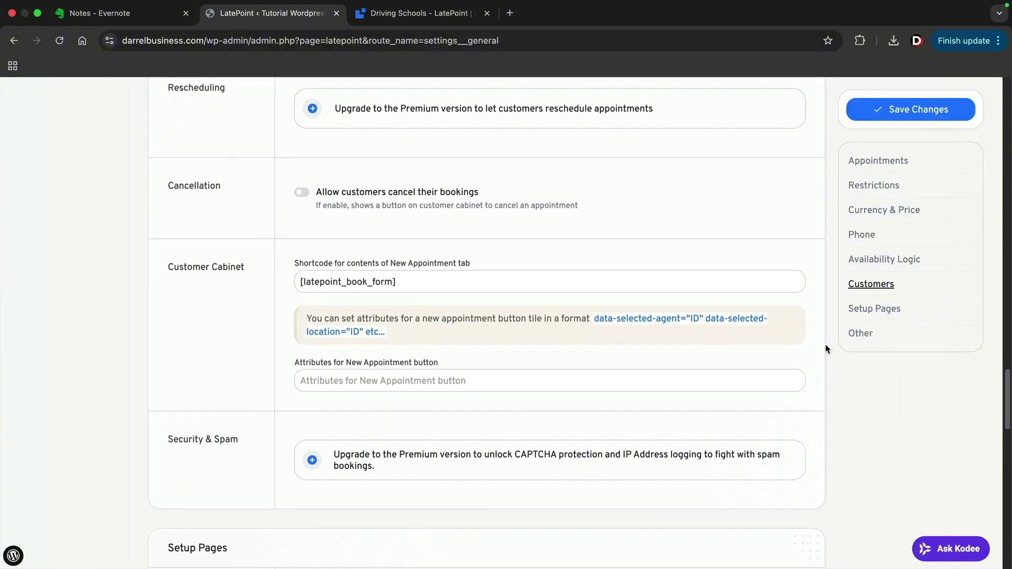
pyautogui.scroll(-6, 826, 349)
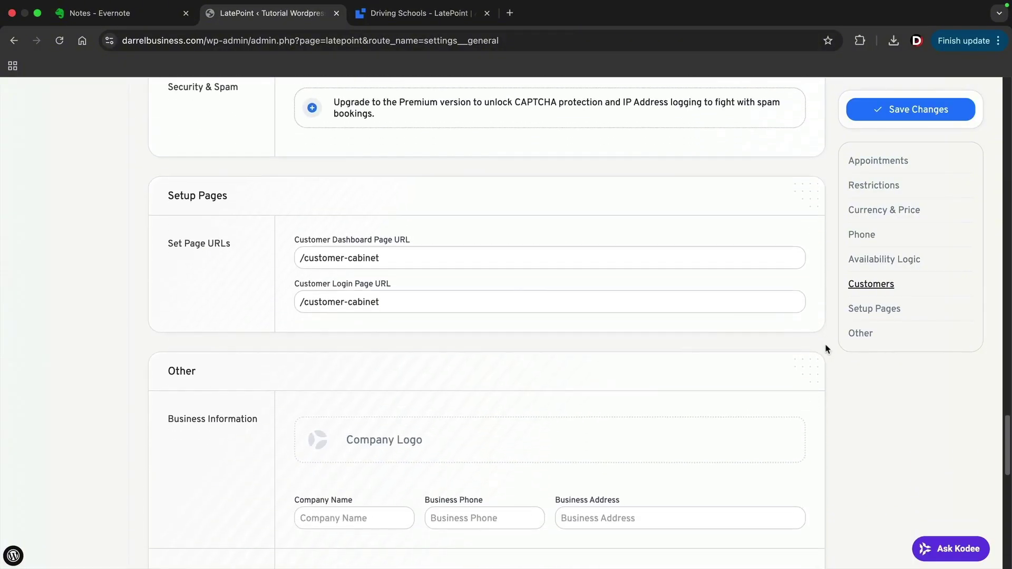
pyautogui.scroll(-7, 826, 349)
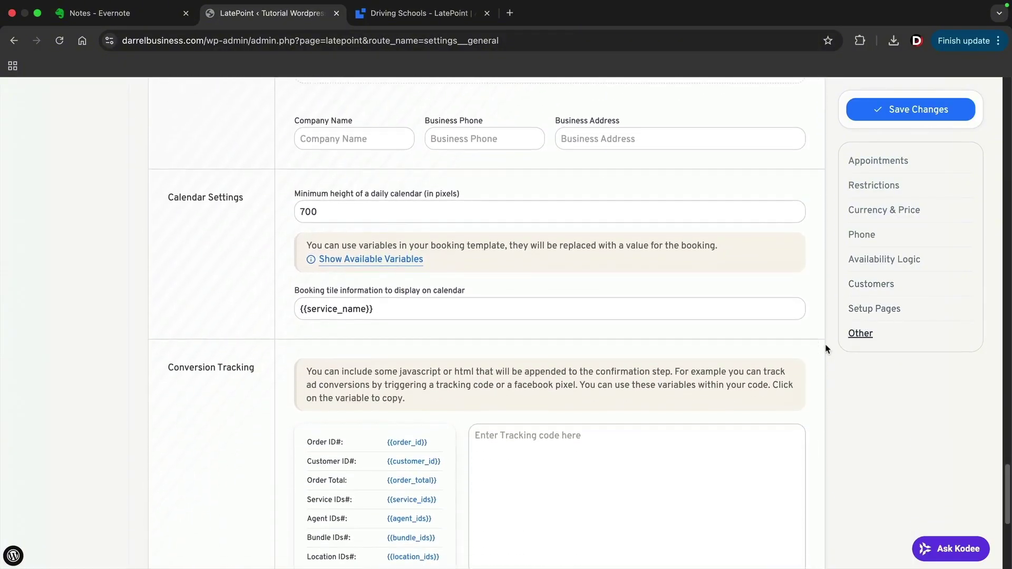
pyautogui.scroll(-4, 826, 349)
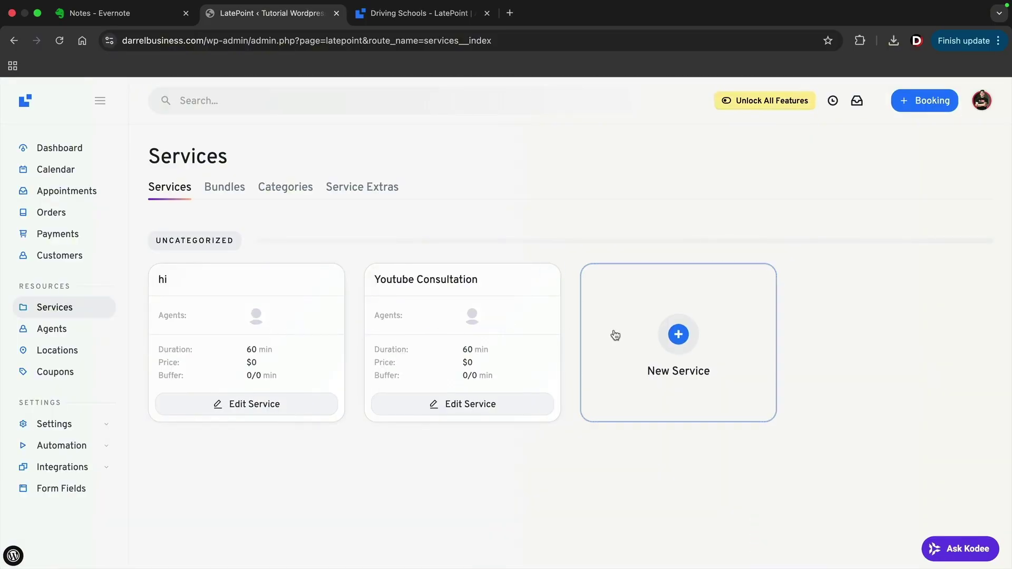
# Step: Create a new service named "Web Design Consult" described as "Get help making a website", with a charge amount of $100.00
pyautogui.click(677, 339)
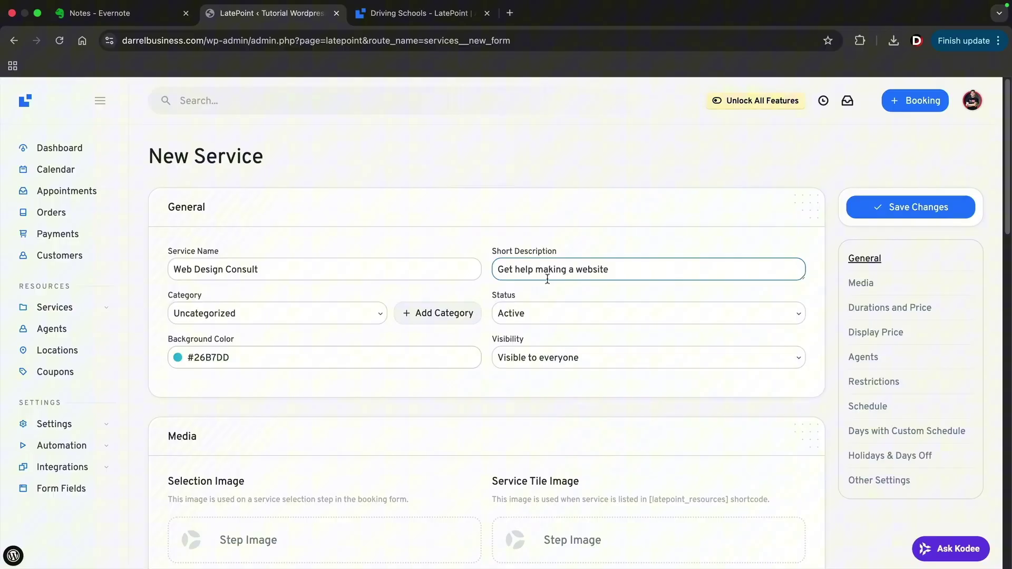
pyautogui.scroll(-5, 547, 279)
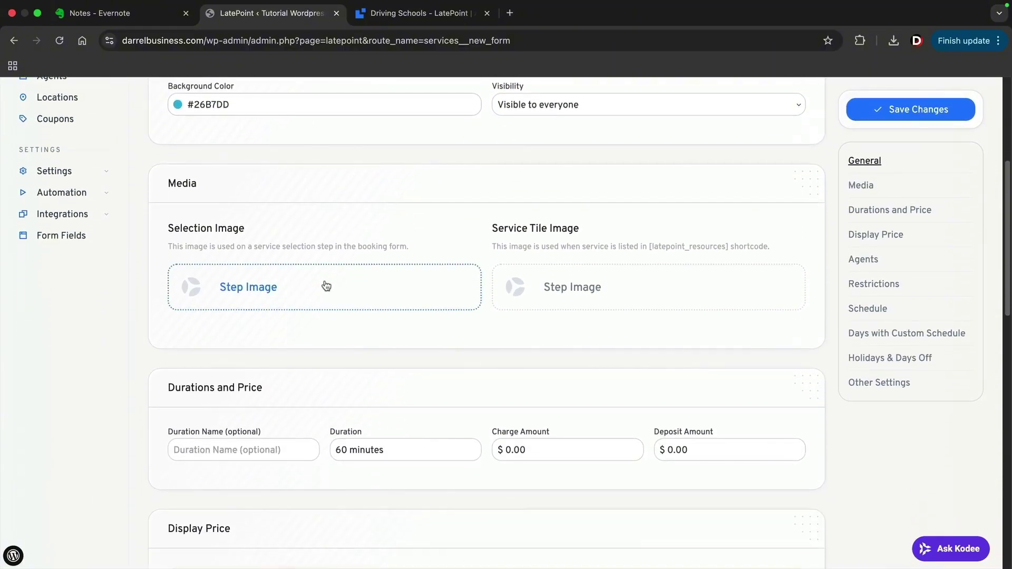
pyautogui.scroll(-2, 423, 286)
pyautogui.scroll(-1, 424, 286)
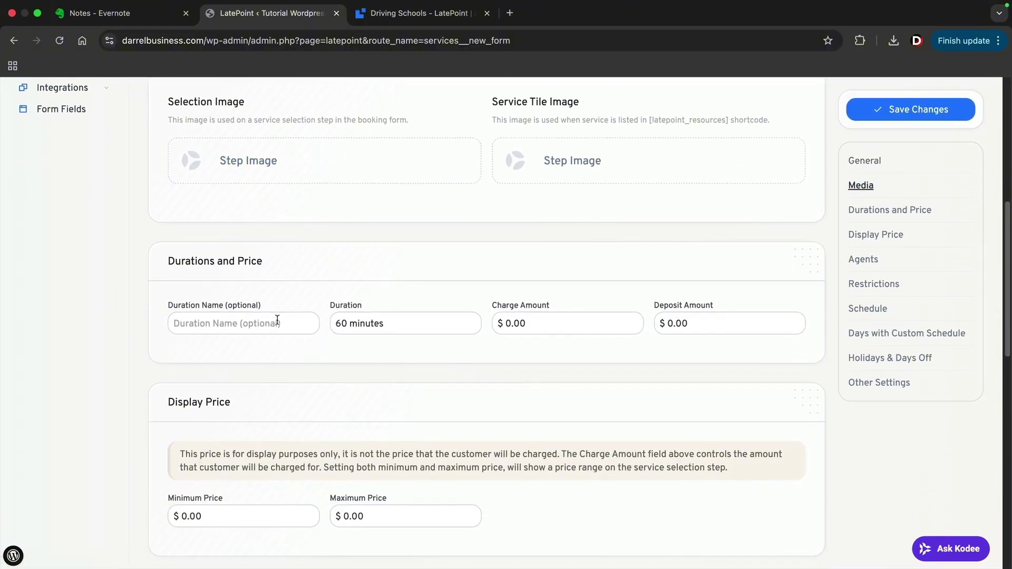
pyautogui.click(543, 324)
pyautogui.scroll(-2, 533, 337)
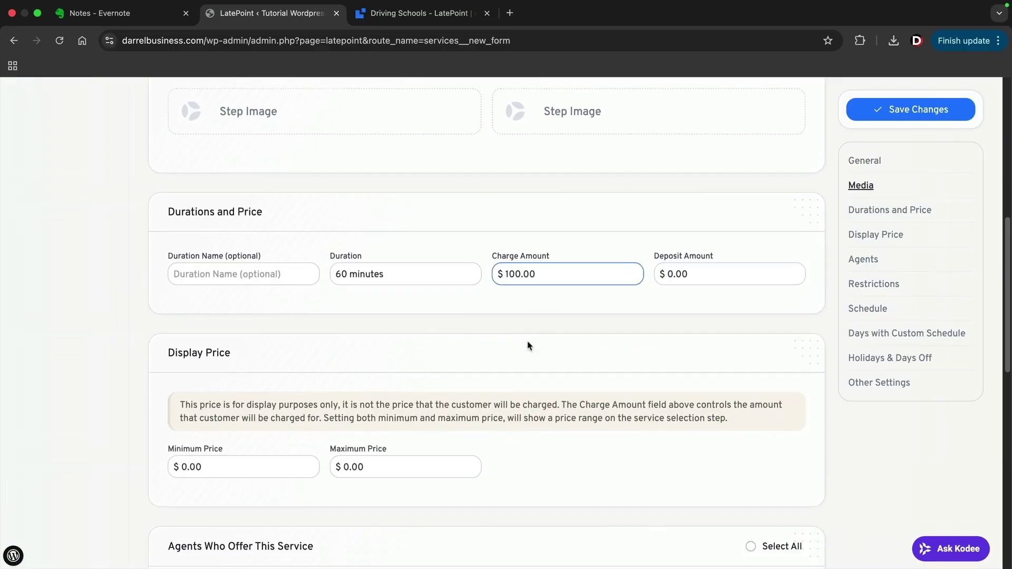
# Step: Check the new service's display price, agents, booking restrictions, schedule and other settings, then save the service
pyautogui.click(268, 384)
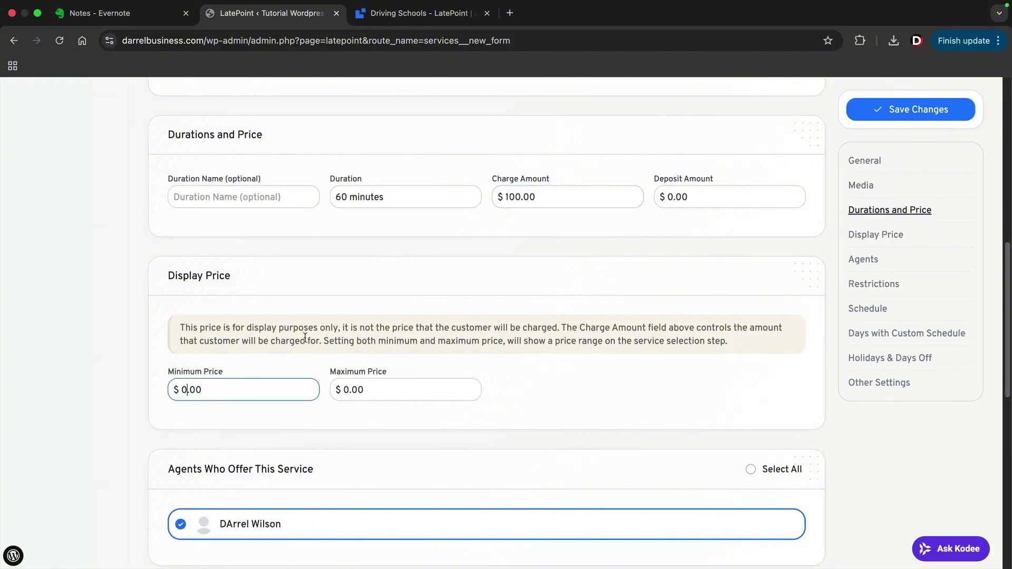
pyautogui.scroll(-4, 304, 337)
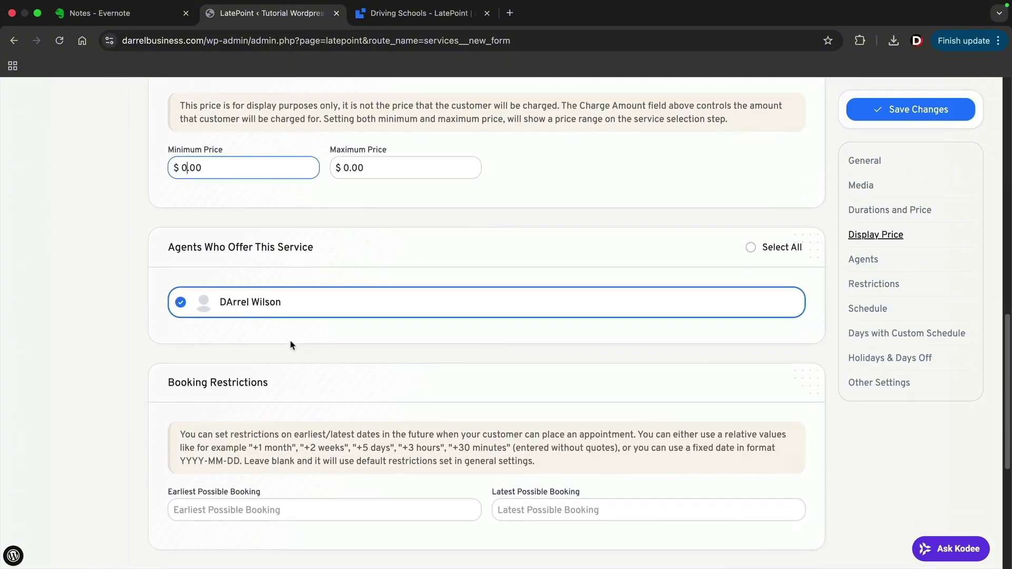
pyautogui.scroll(-5, 291, 346)
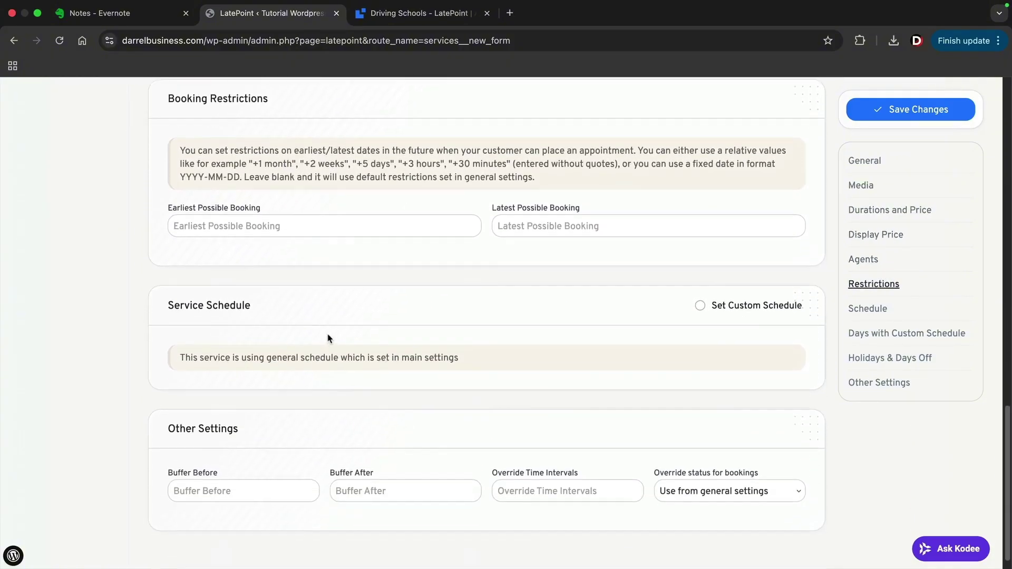
pyautogui.scroll(-1, 312, 353)
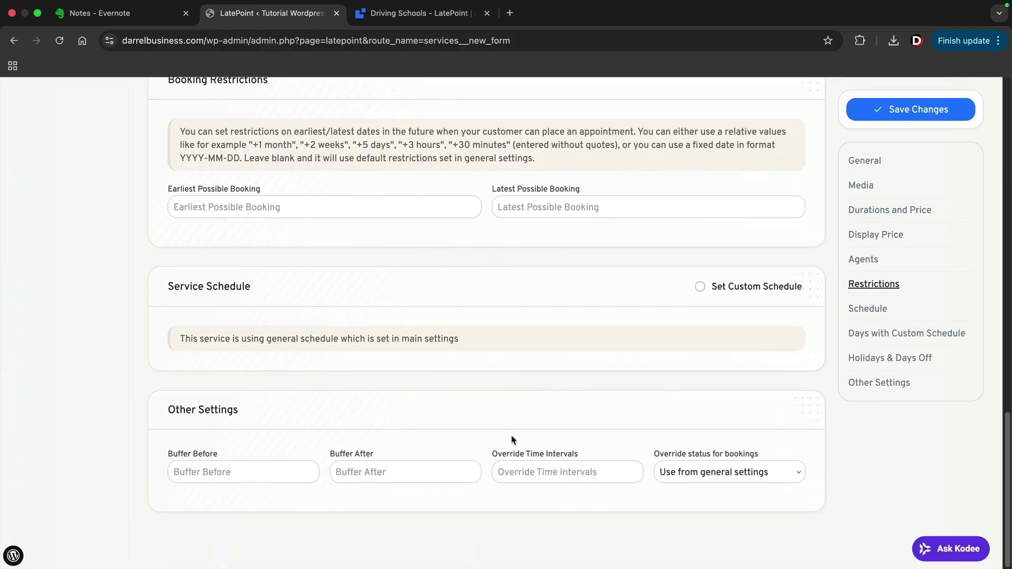
pyautogui.click(893, 112)
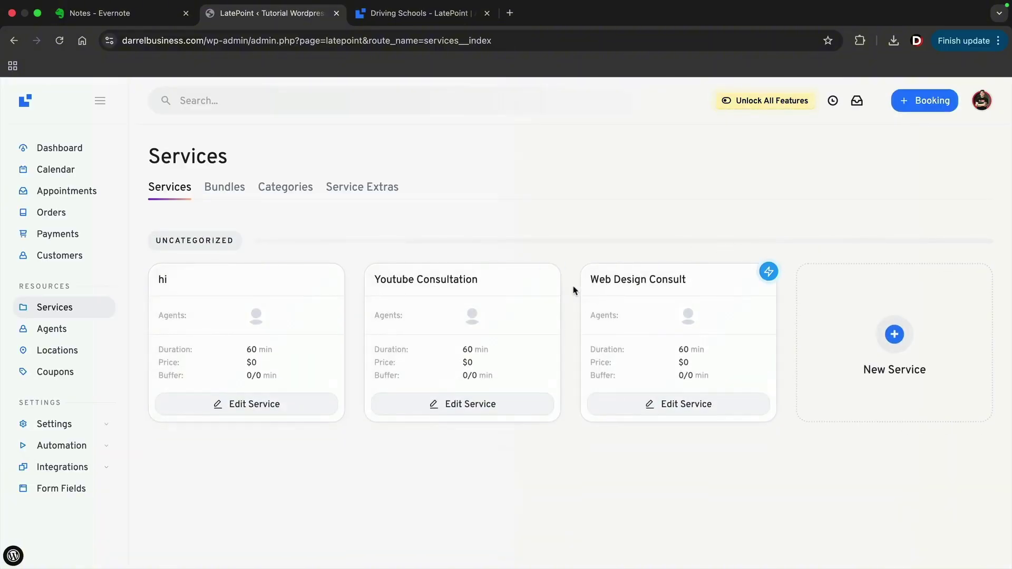
# Step: Start a new booking order for the Web Design Consult service with Approved status on 01/15/2026, 10:00 to 11:00 am
pyautogui.click(378, 191)
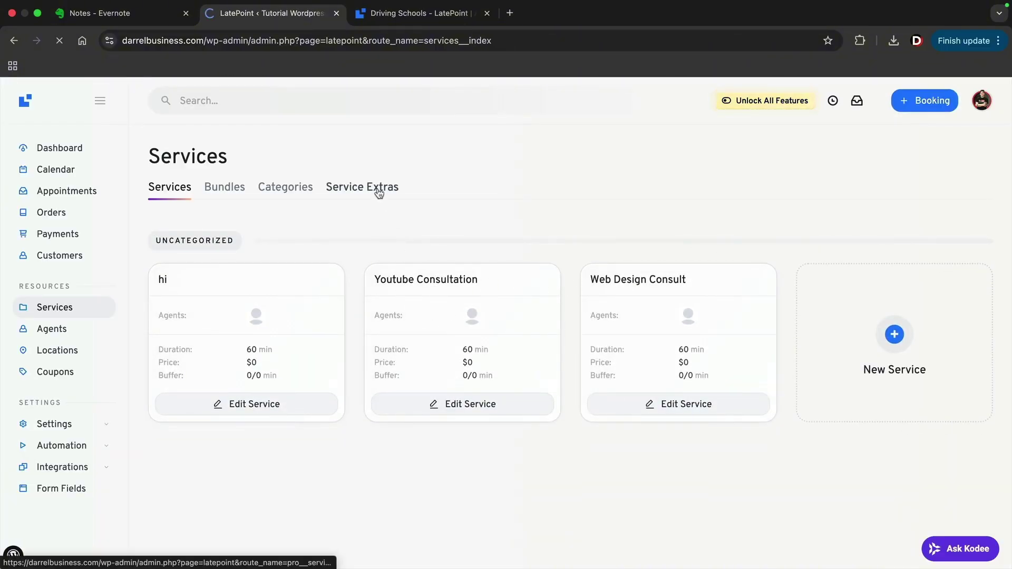
pyautogui.click(924, 100)
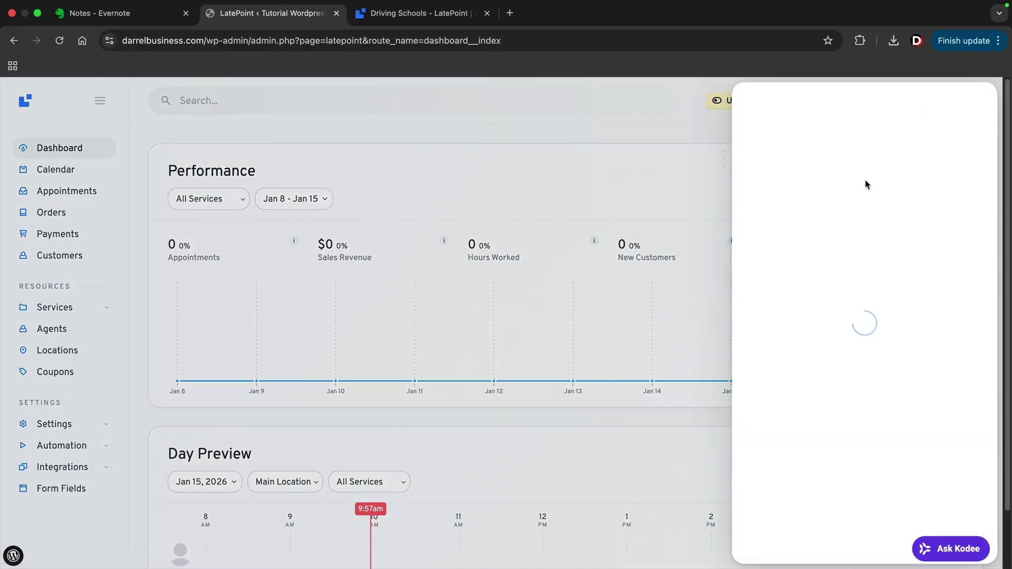
pyautogui.click(837, 249)
pyautogui.click(836, 332)
pyautogui.scroll(-4, 838, 316)
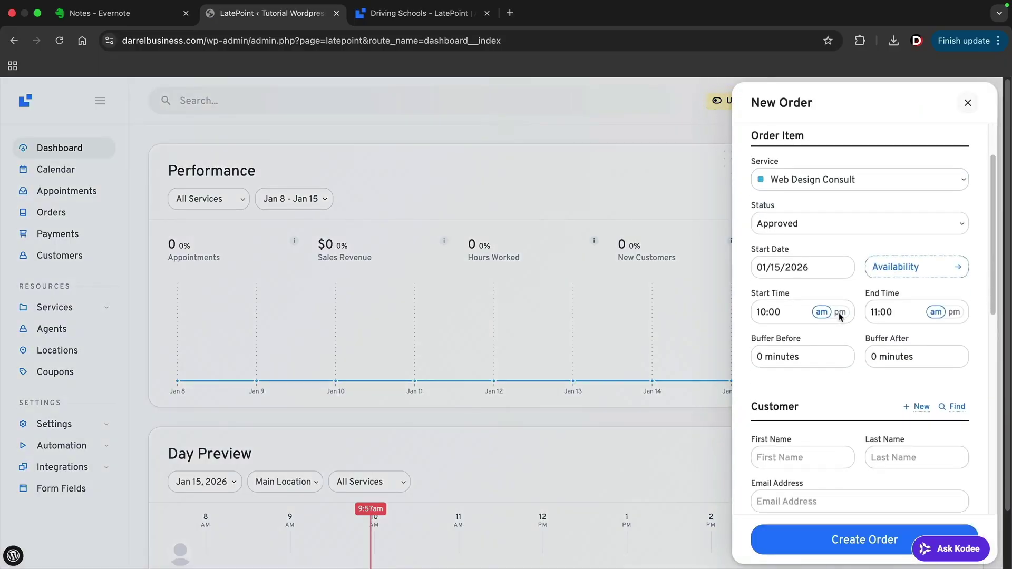
# Step: Enter the customer's first and last name in the new order's customer details
pyautogui.write('john')
pyautogui.press('Tab')
pyautogui.write('SMITH')
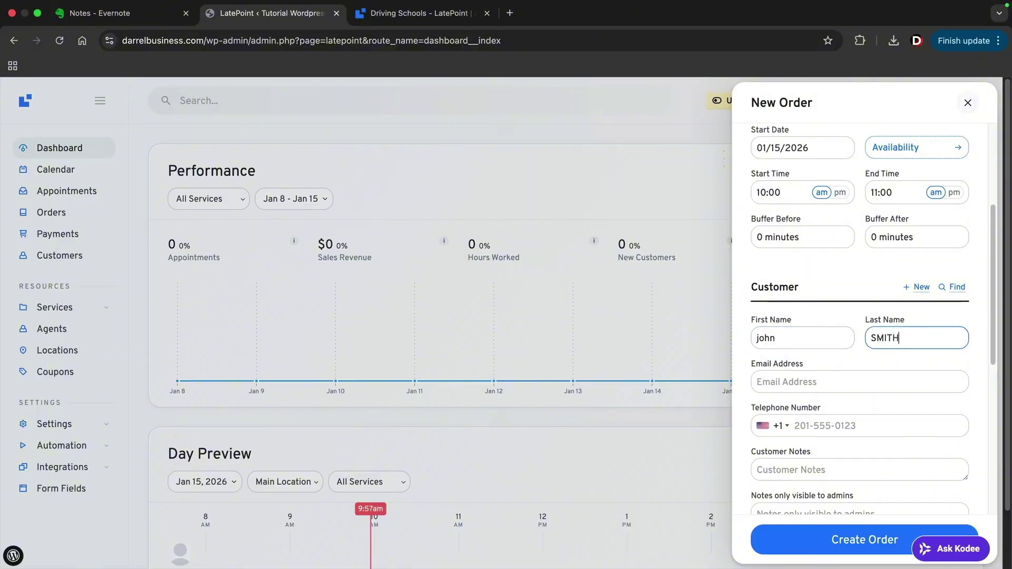
pyautogui.scroll(-1, 843, 316)
pyautogui.click(823, 322)
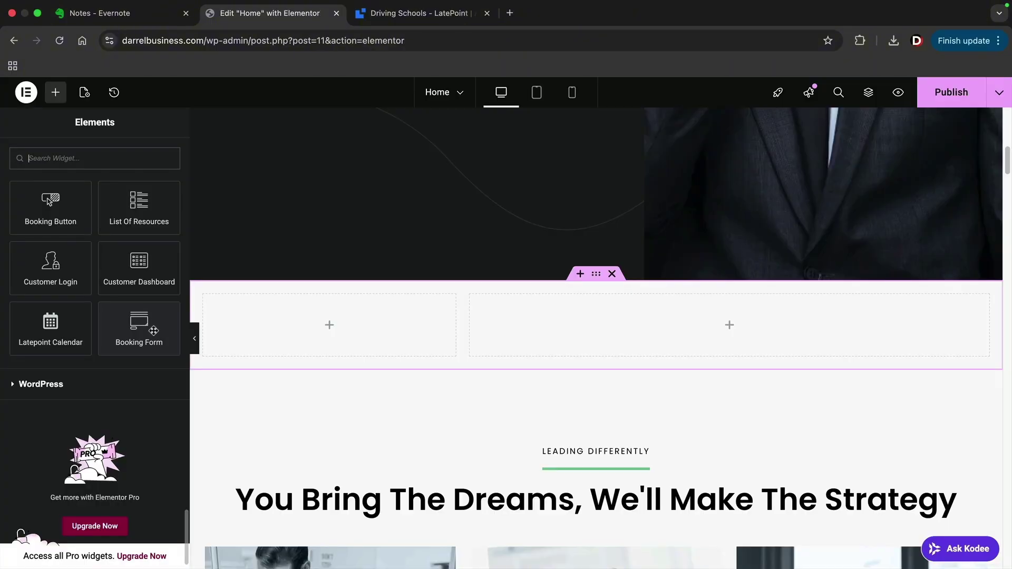
# Step: Add a Booking Form widget to the wide column below the Home page hero and a Customer Login widget to the narrow column
pyautogui.moveTo(153, 330); pyautogui.dragTo(613, 323)
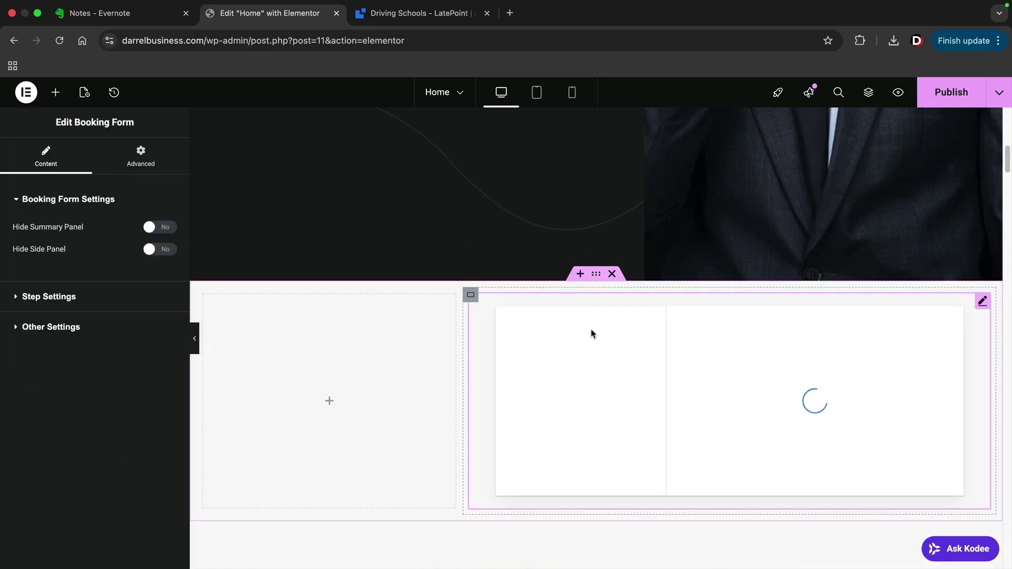
pyautogui.scroll(-1, 582, 345)
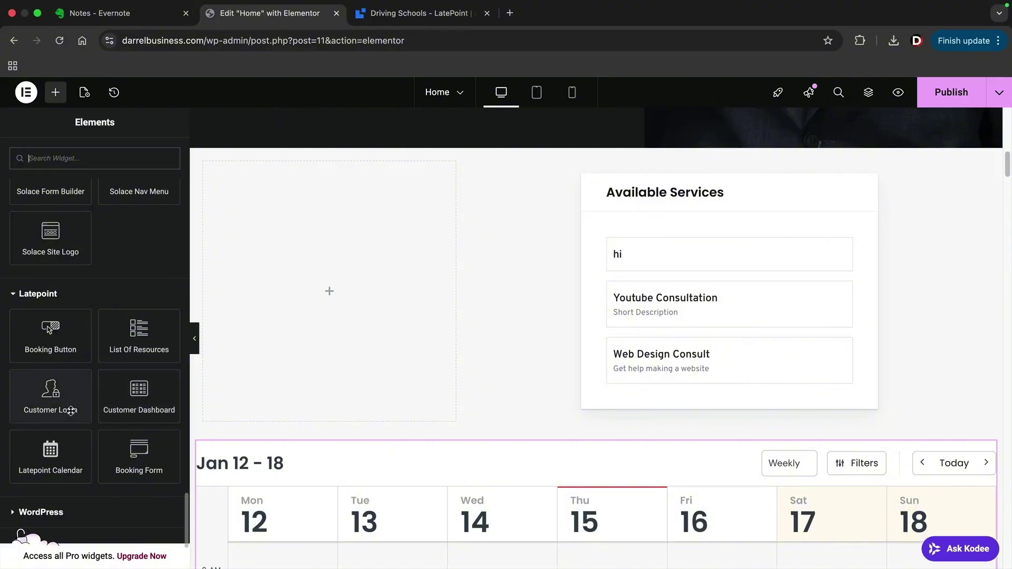
pyautogui.moveTo(60, 405); pyautogui.dragTo(264, 317)
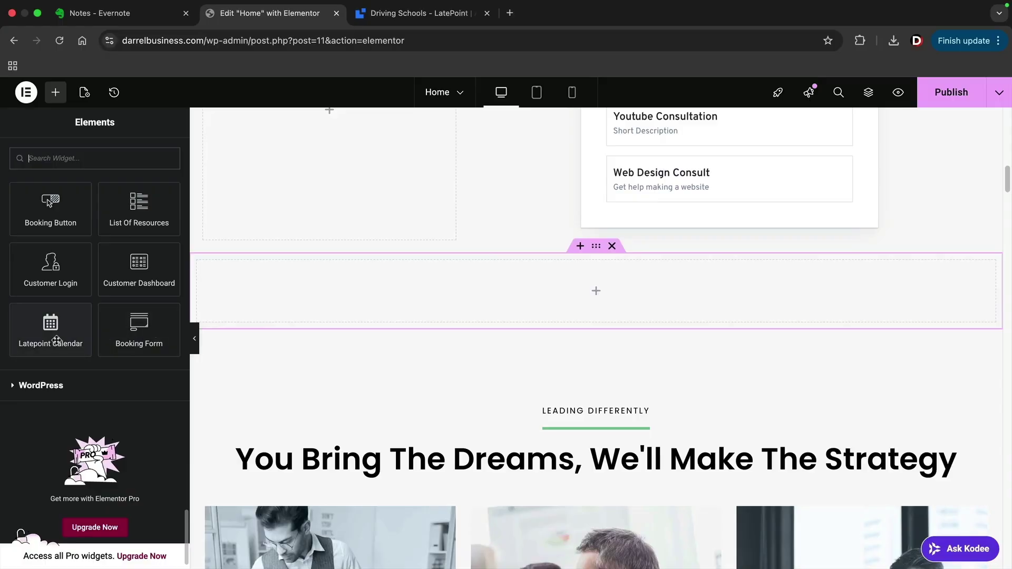
# Step: Place a Latepoint Calendar widget in the full-width container below the booking form and look through its monthly view
pyautogui.moveTo(57, 341); pyautogui.dragTo(349, 299)
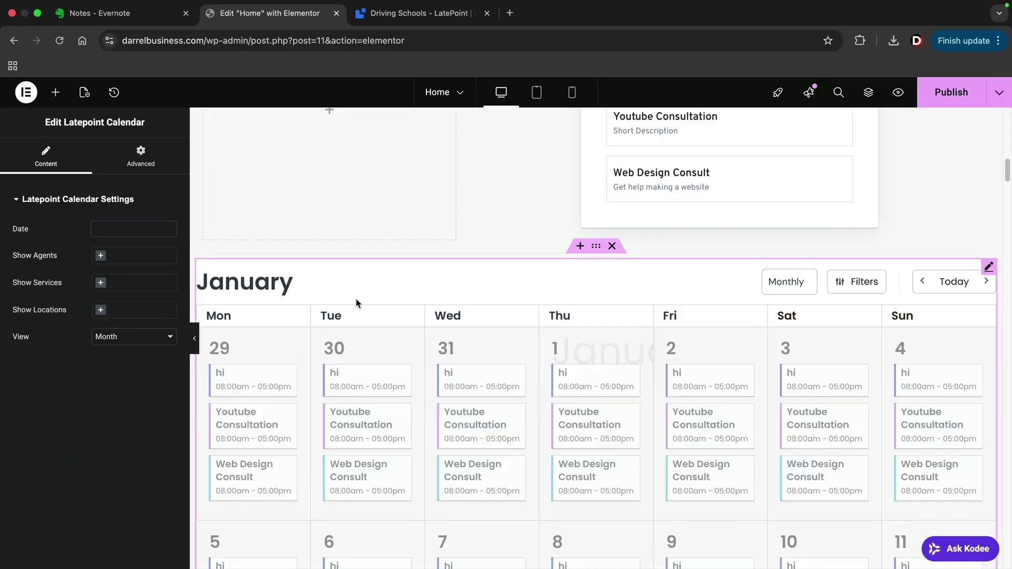
pyautogui.scroll(-3, 350, 301)
pyautogui.scroll(-5, 356, 302)
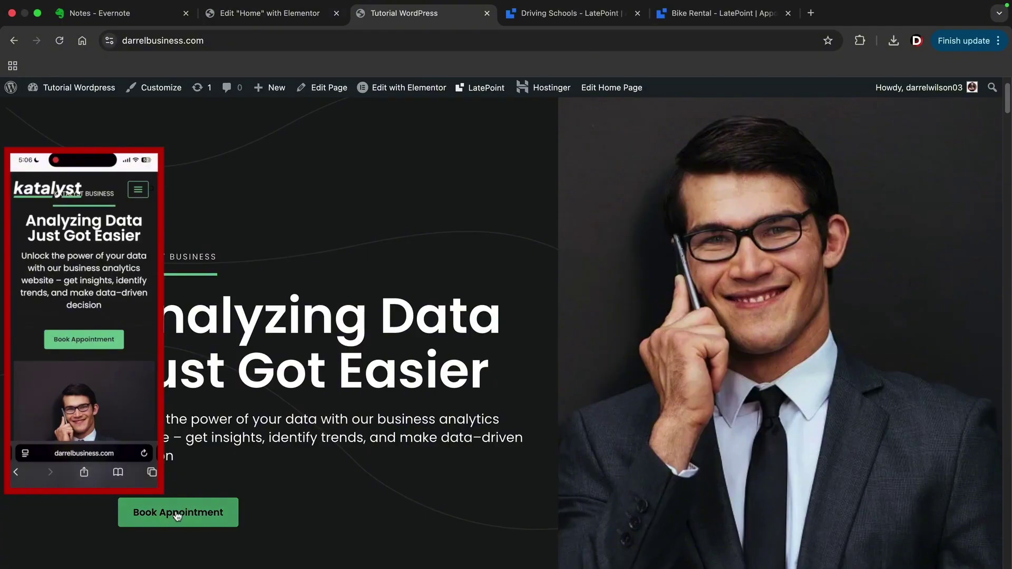
# Step: Start booking an appointment on the live home page, choosing Web Design Consult on January 17 at 09:00am
pyautogui.click(178, 515)
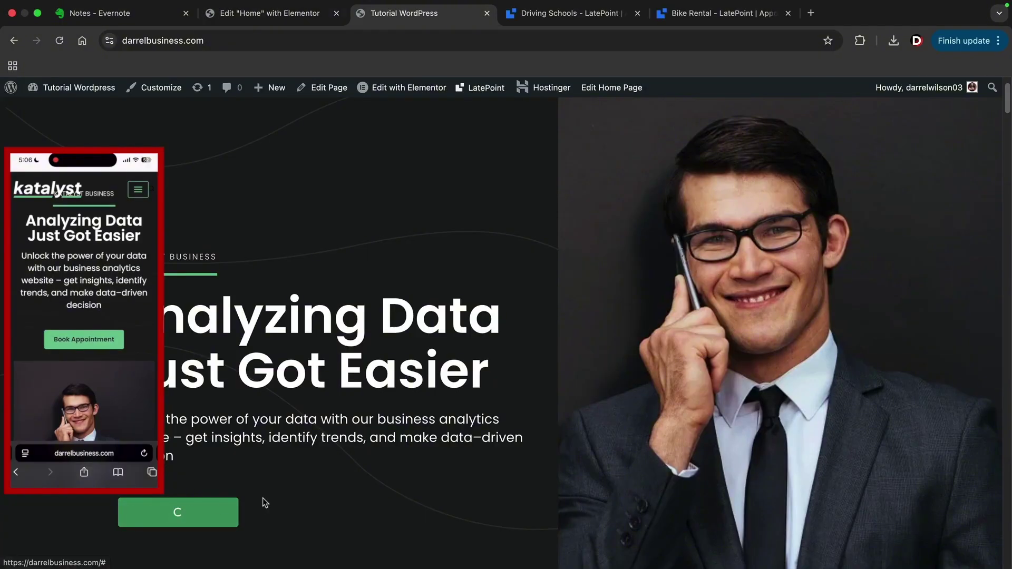
pyautogui.click(523, 389)
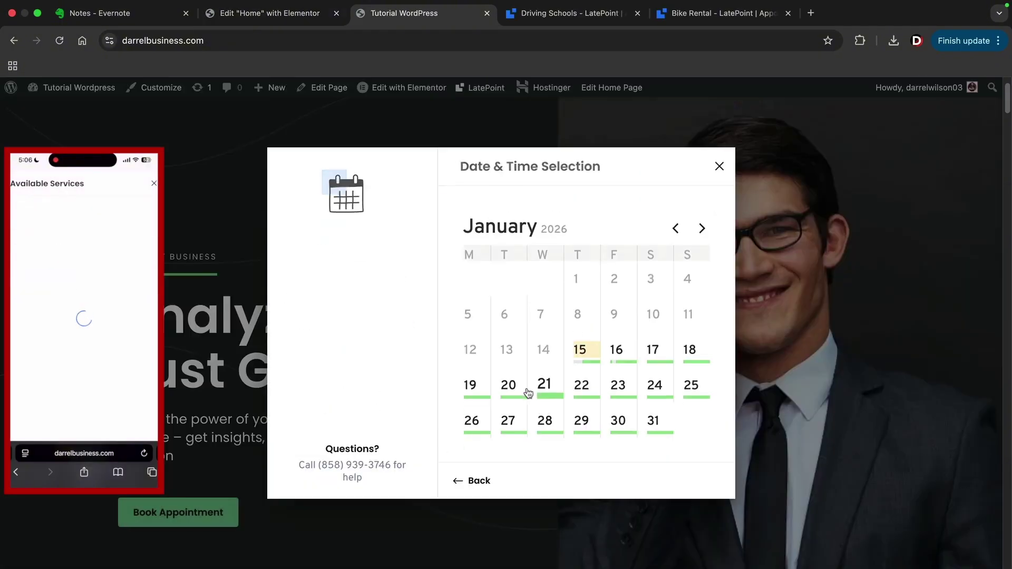
pyautogui.click(567, 348)
pyautogui.click(561, 389)
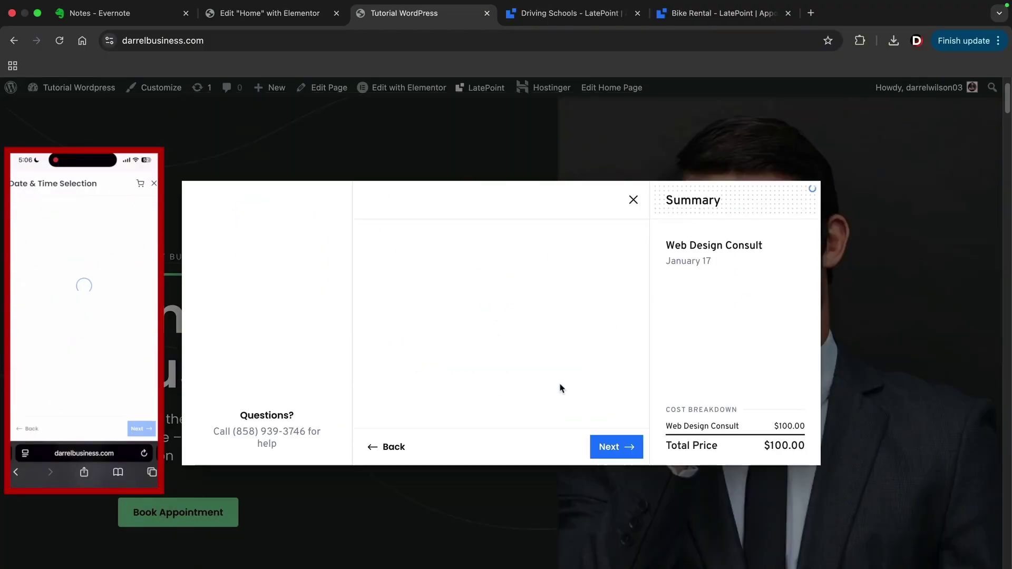
# Step: Continue through the customer information, submit the verified booking order and review its confirmation
pyautogui.click(601, 445)
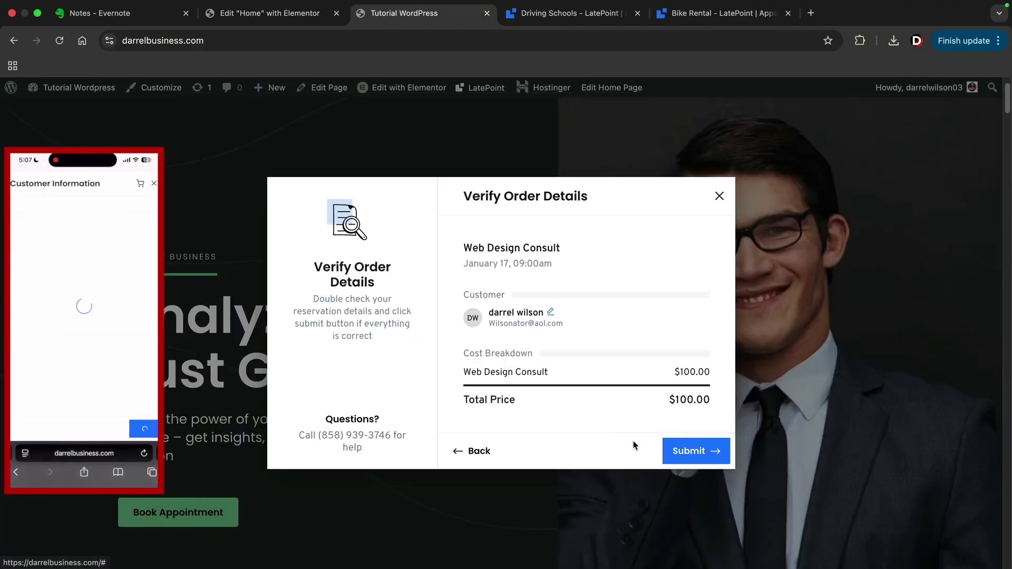
pyautogui.click(679, 449)
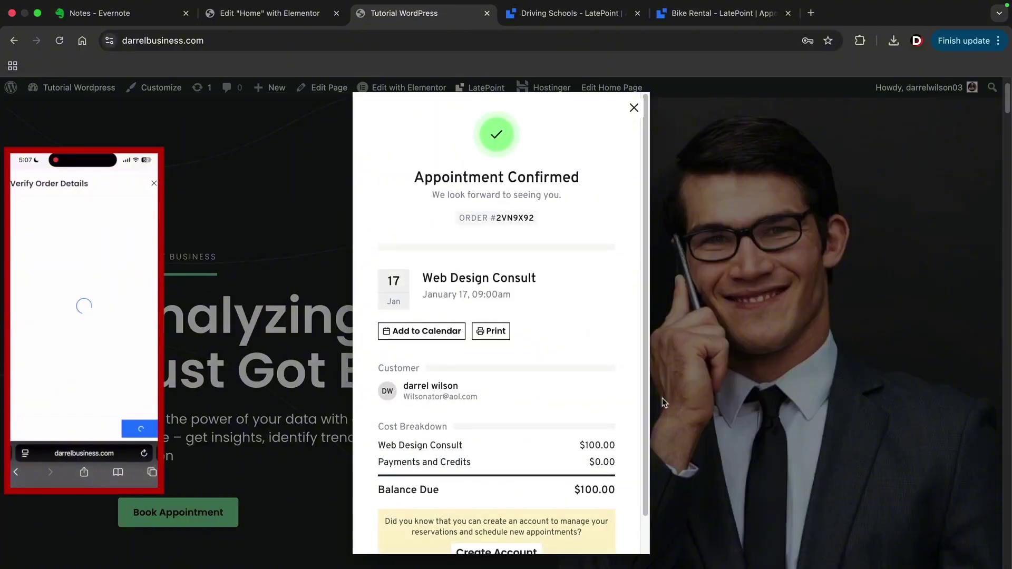
pyautogui.scroll(-2, 473, 452)
pyautogui.scroll(2, 505, 459)
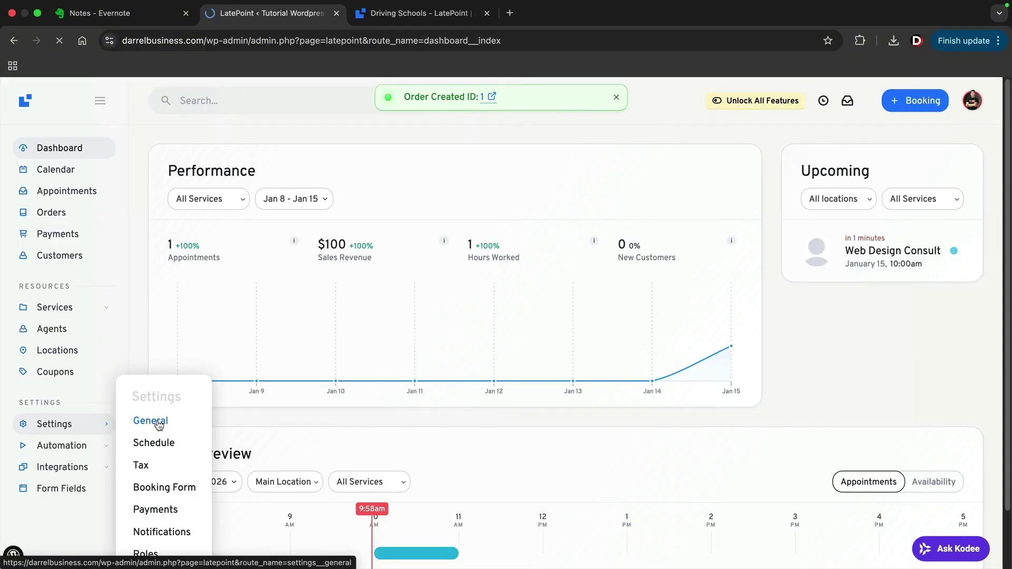
# Step: Open the LatePoint payment settings and examine the Stripe Connect payment processor options
pyautogui.click(150, 421)
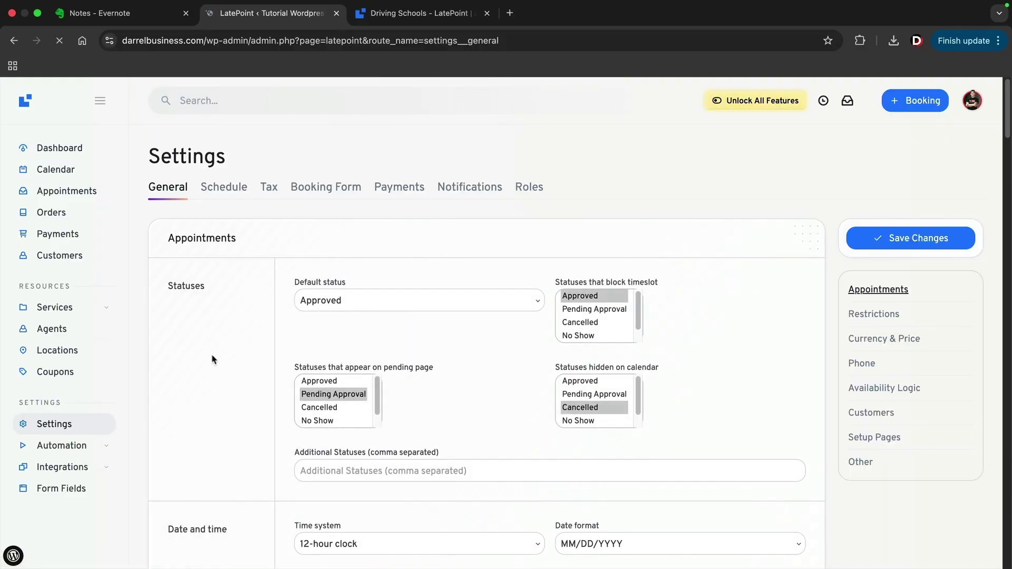
pyautogui.click(389, 190)
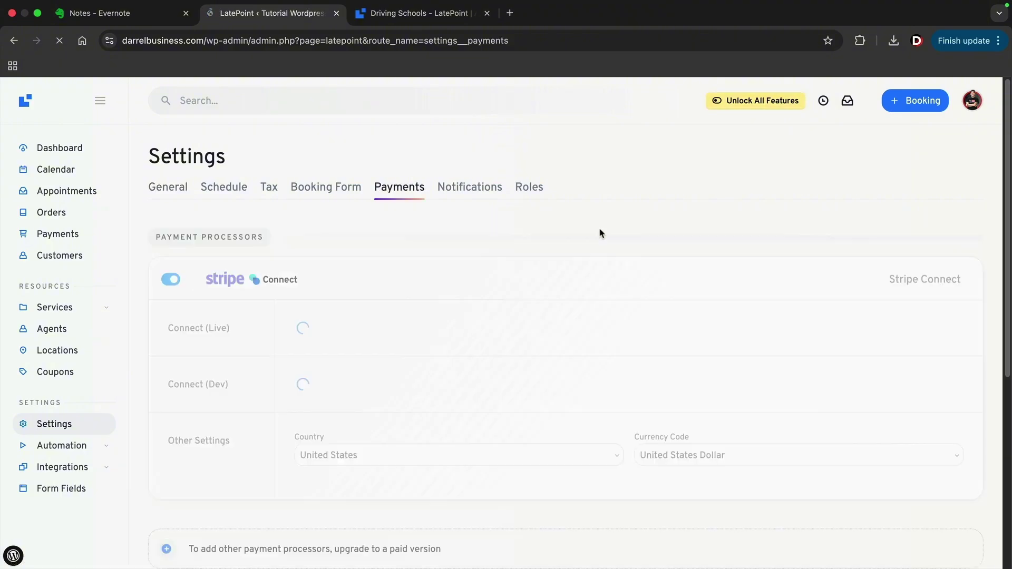
pyautogui.scroll(-2, 422, 248)
pyautogui.click(333, 262)
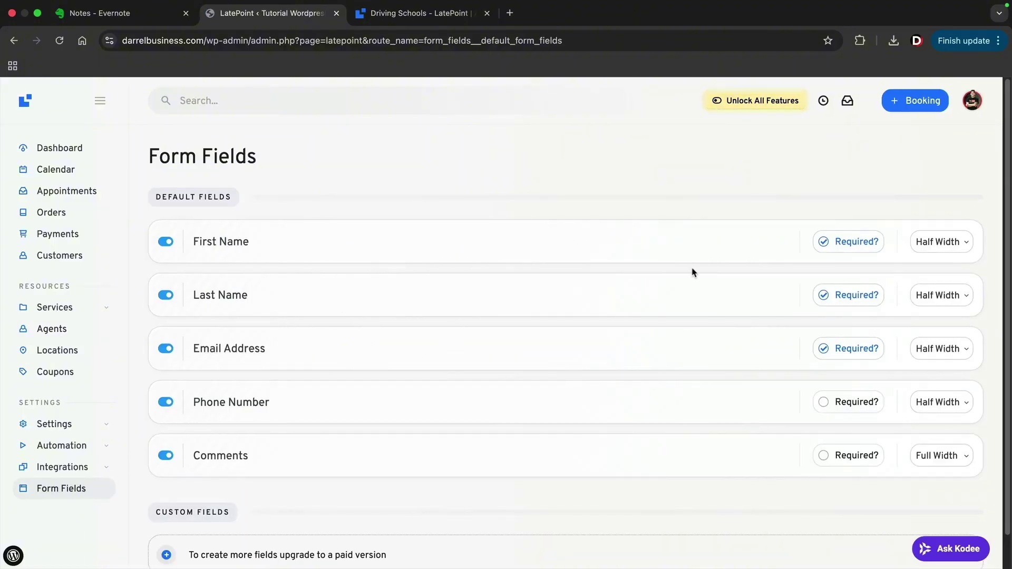
# Step: Check the width options of the First Name form field, keeping Half Width, and open the appointments list
pyautogui.click(932, 245)
pyautogui.click(941, 243)
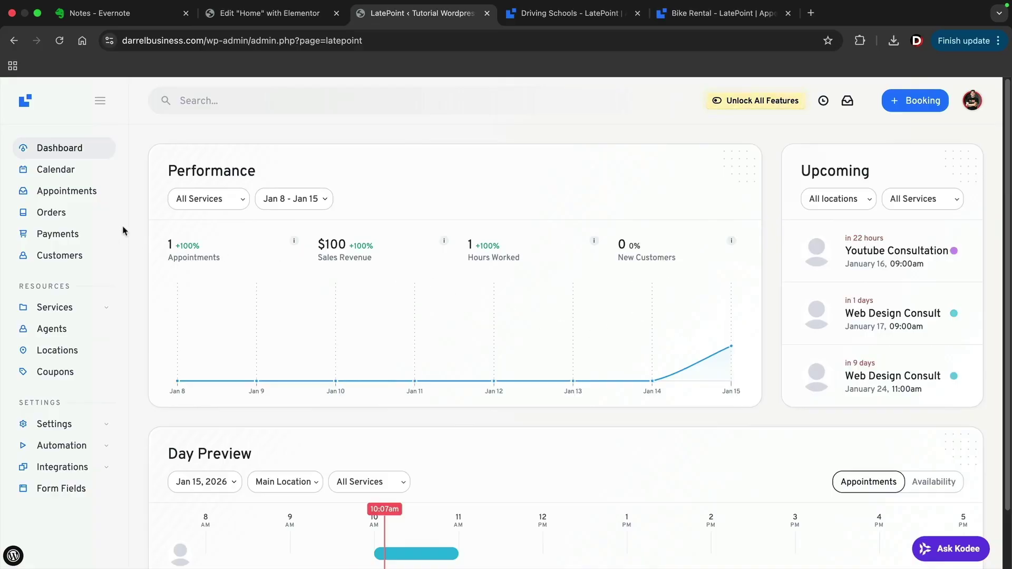
pyautogui.click(72, 192)
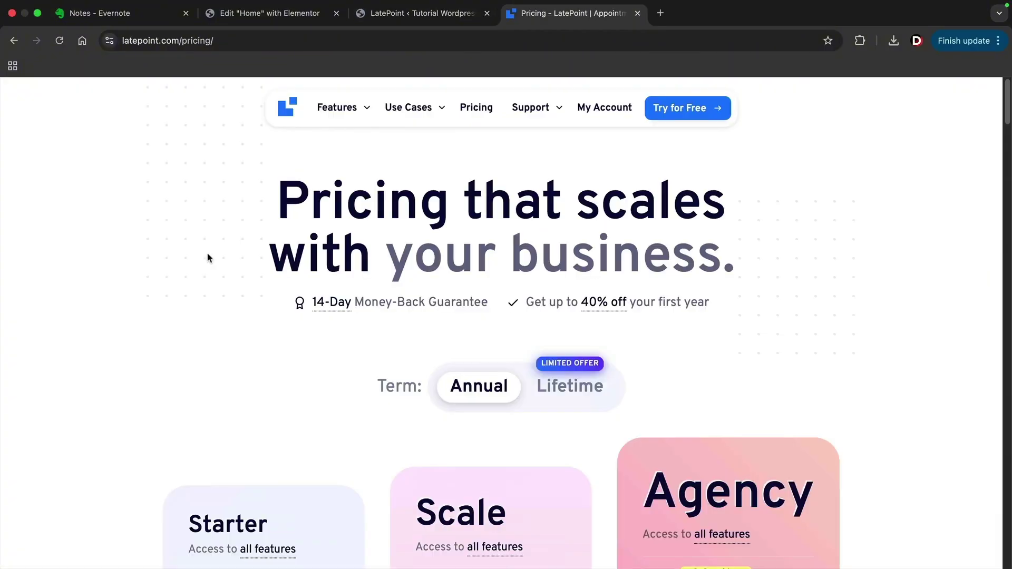
# Step: Compare the Starter, Scale and Agency plans on the LatePoint pricing page and switch the term to Lifetime
pyautogui.scroll(-4, 209, 257)
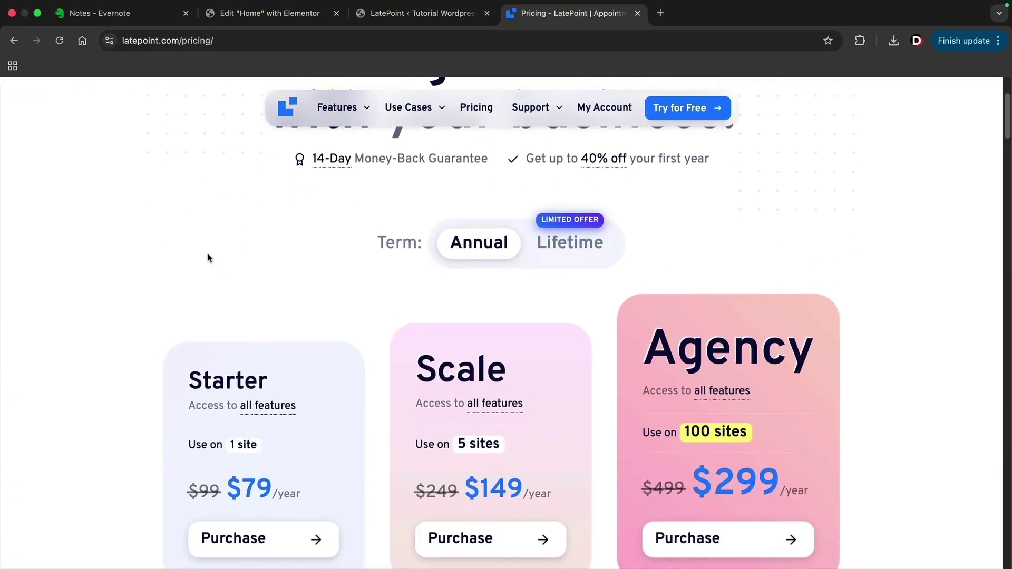
pyautogui.scroll(-1, 209, 258)
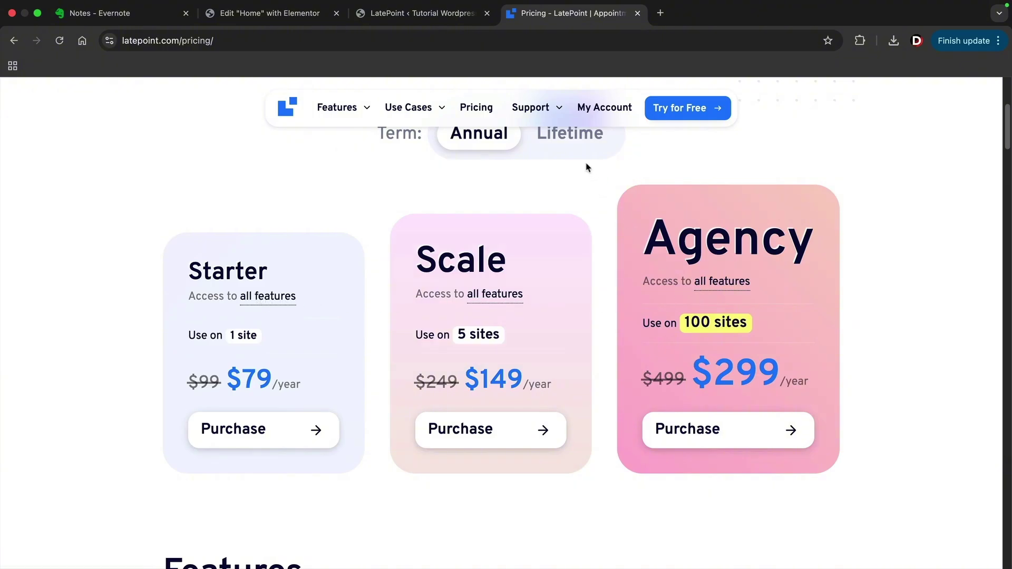
pyautogui.click(572, 142)
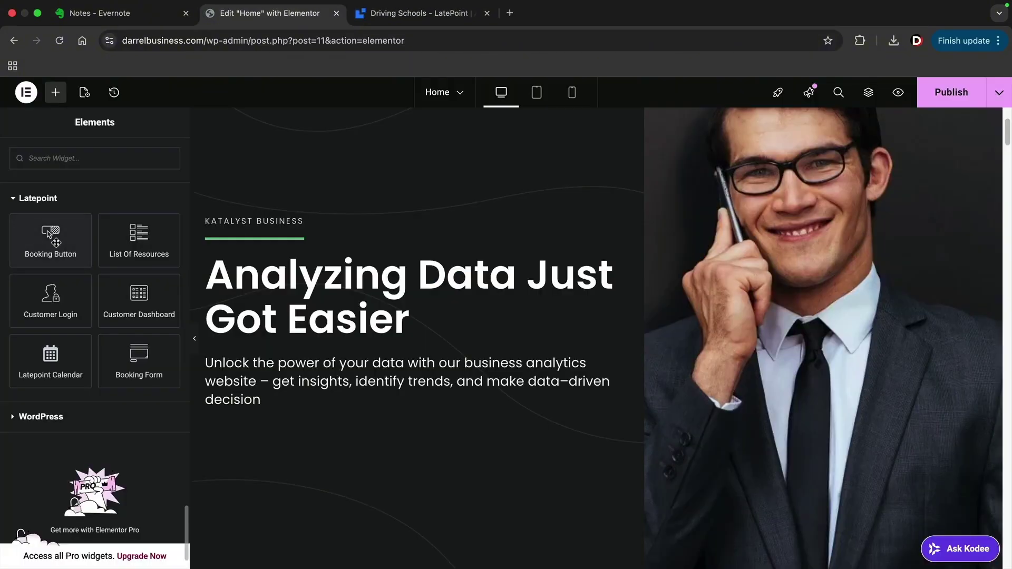
# Step: Add a Booking Button widget below the hero paragraph on the Home page
pyautogui.moveTo(50, 235); pyautogui.dragTo(270, 404)
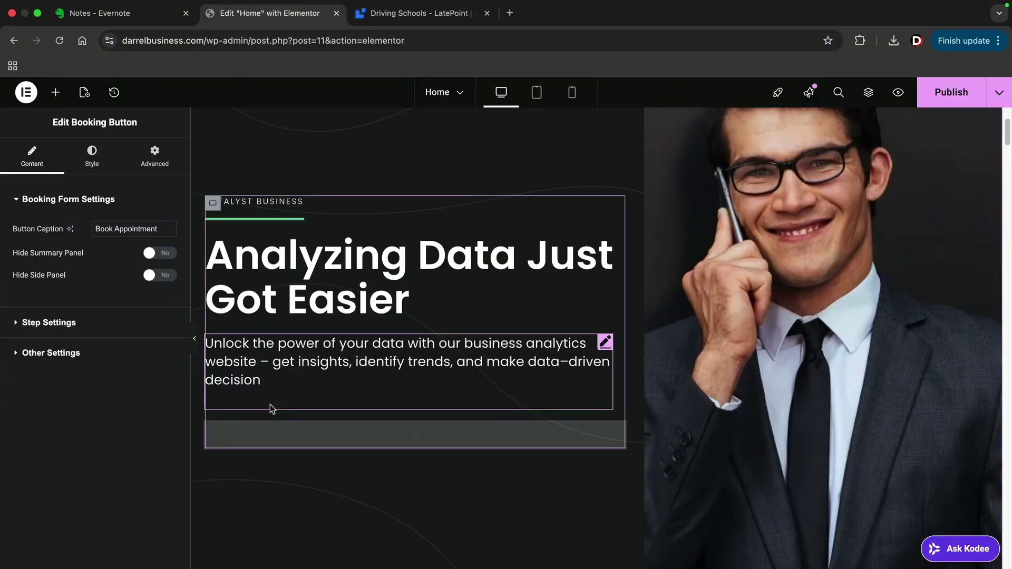